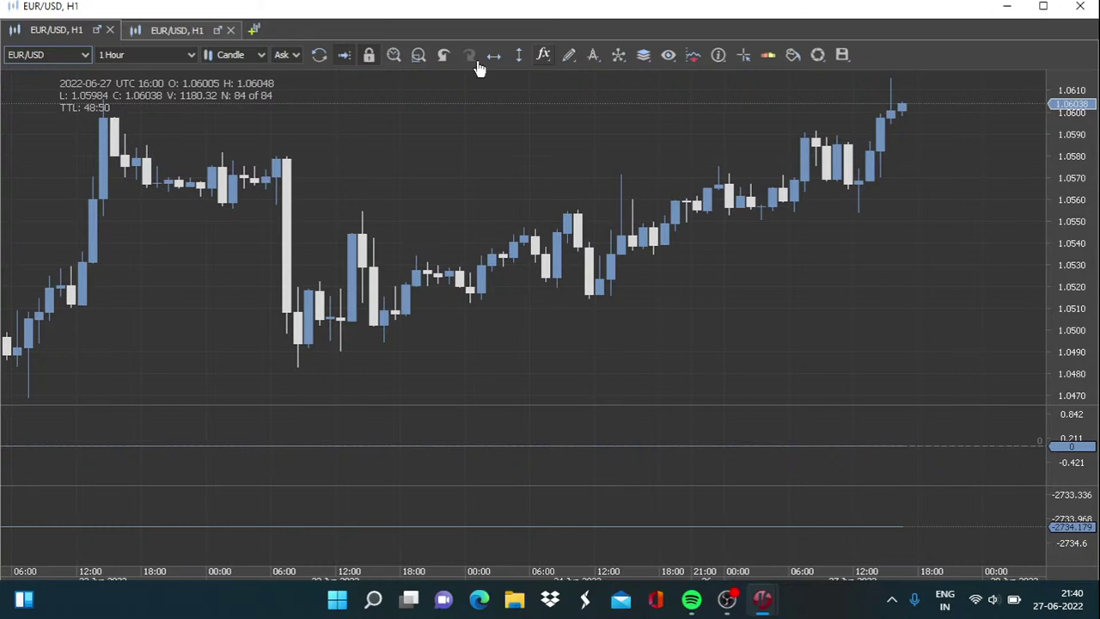
left_click(550, 60)
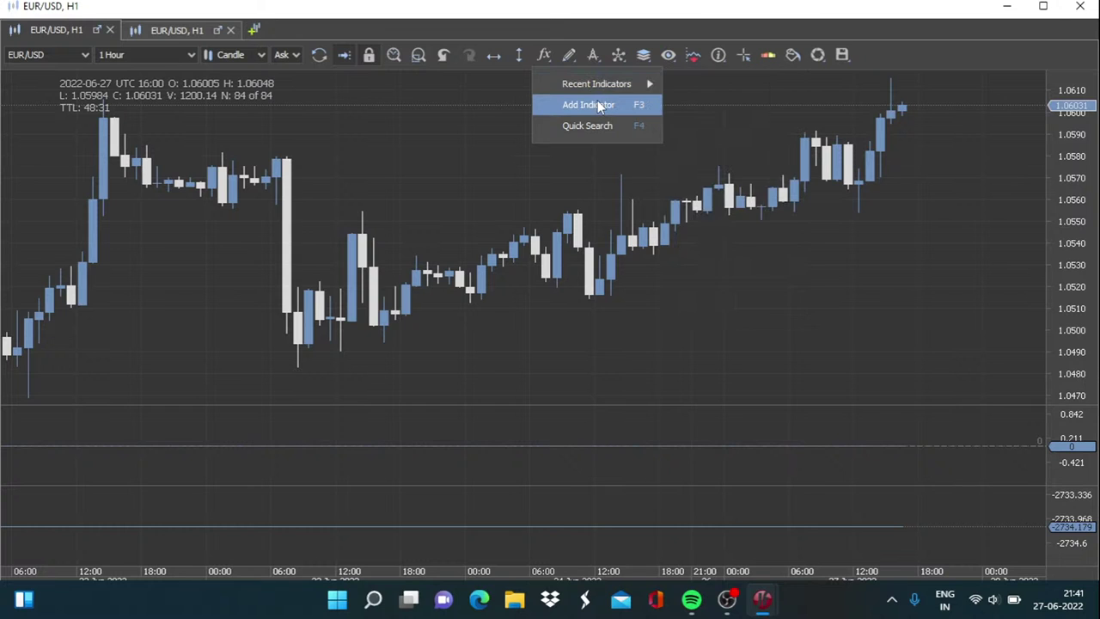
left_click(595, 104)
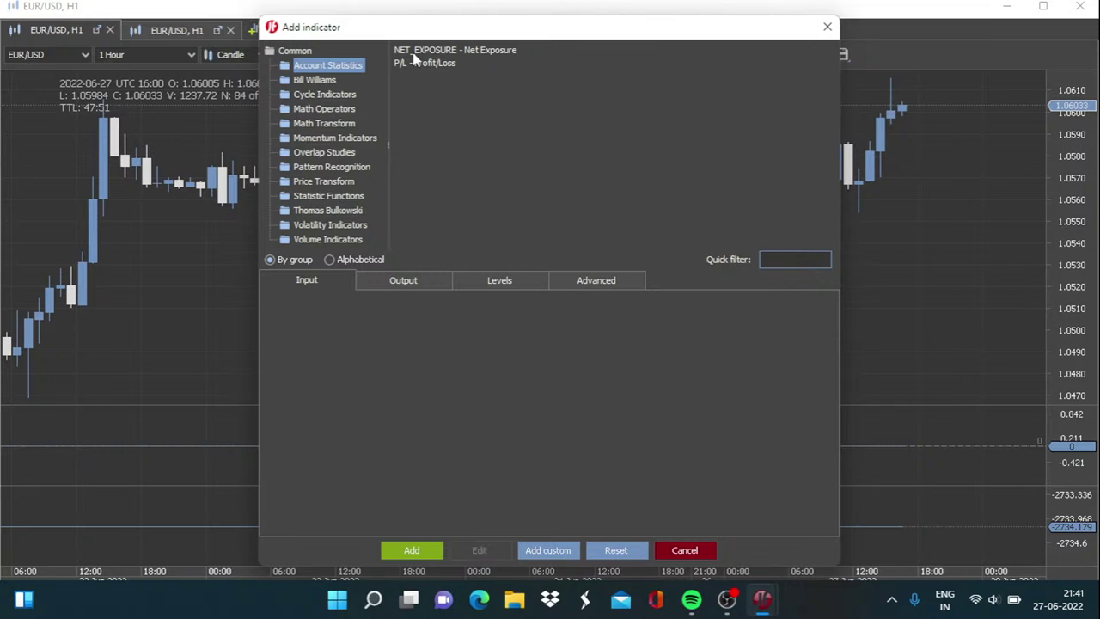
left_click(415, 557)
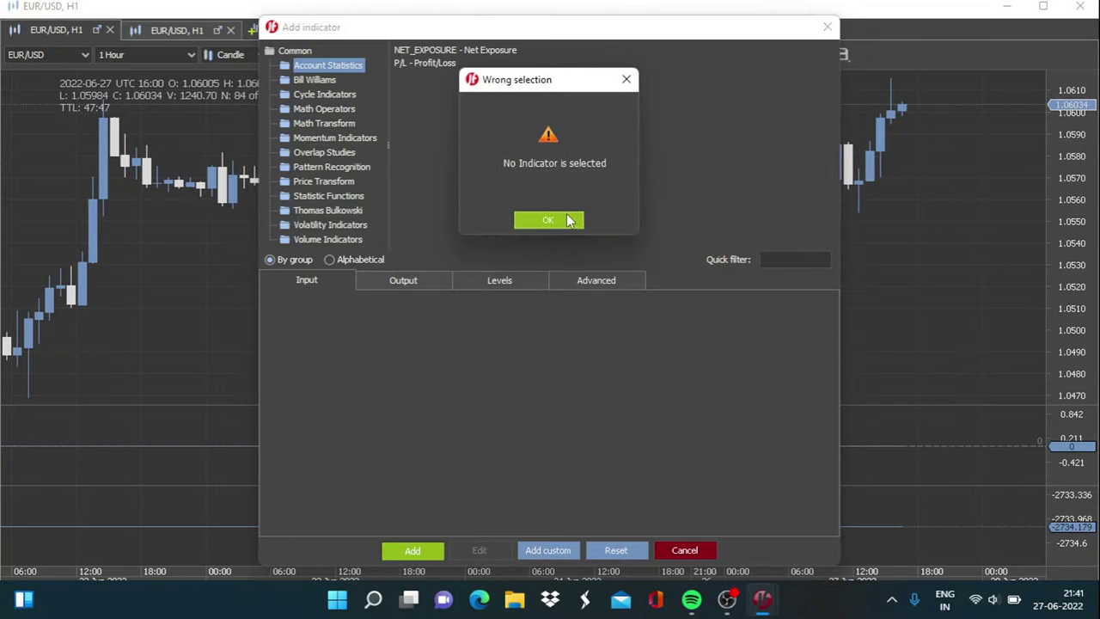
left_click(567, 220)
left_click(685, 550)
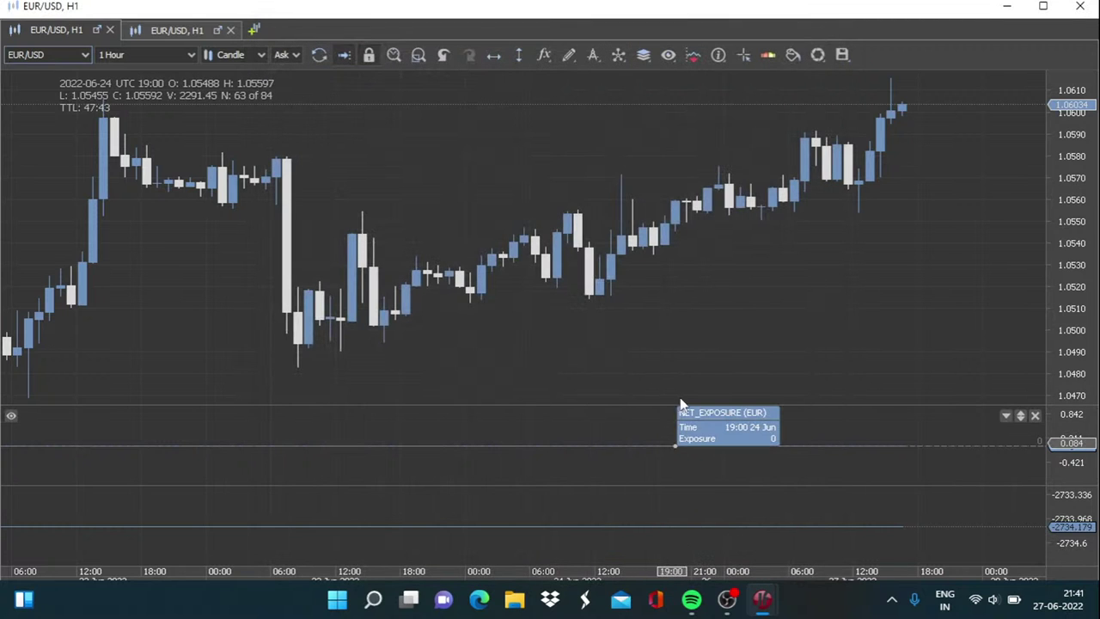
Set the platform's interface zoom to 150 % from the main window and return to the EUR/USD chart
scroll(685, 332, "down", 2)
mouse_move(768, 599)
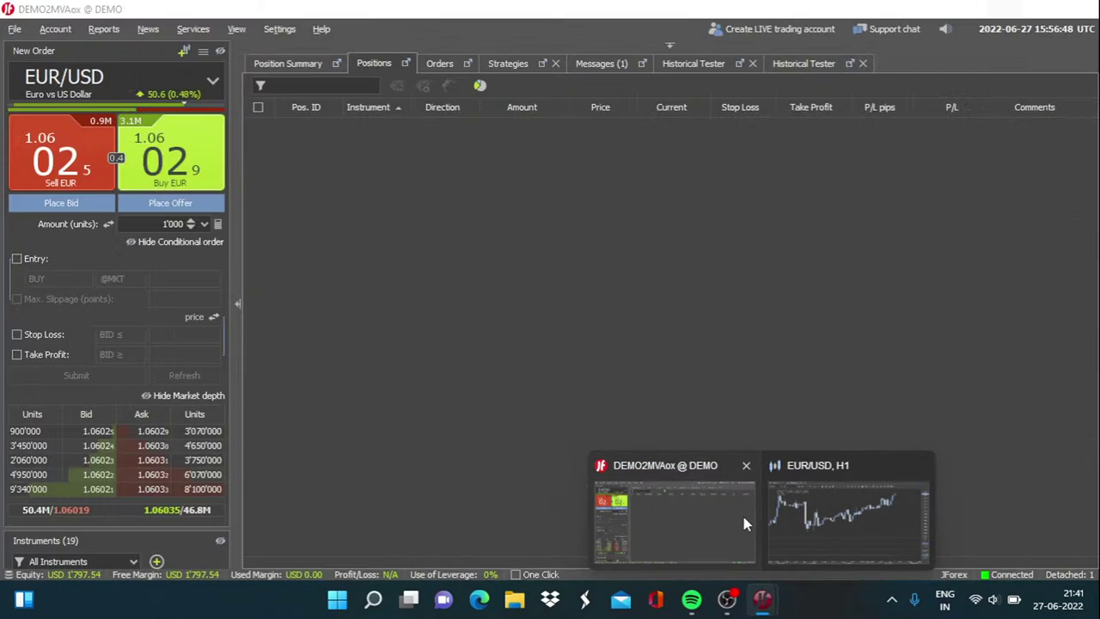
left_click(743, 517)
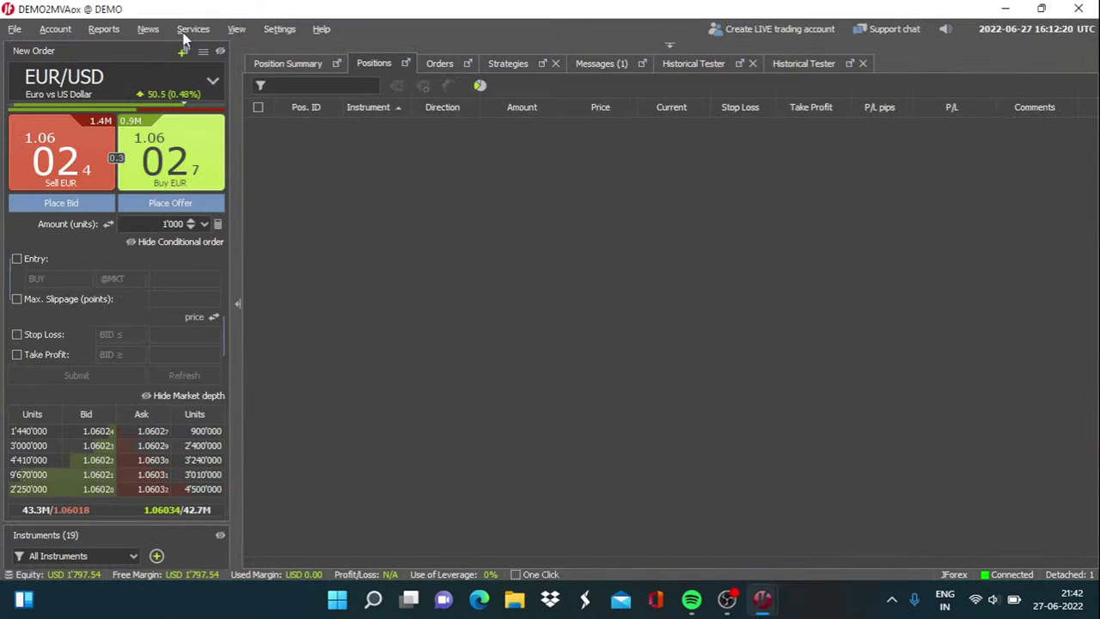
left_click(279, 29)
mouse_move(421, 101)
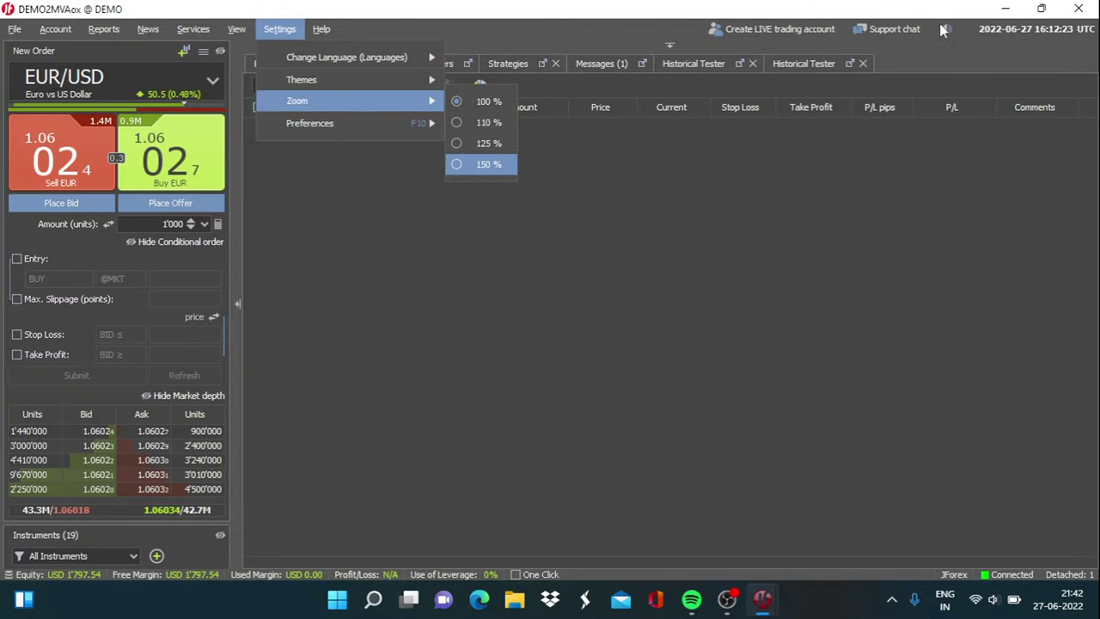
left_click(1004, 8)
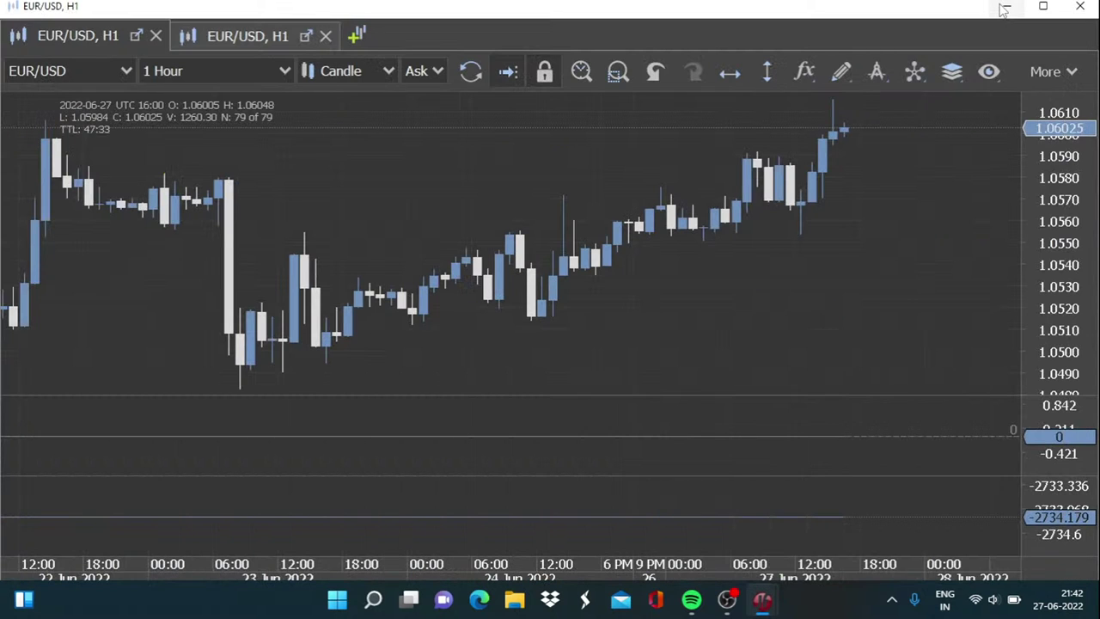
Examine the P/L and Net Exposure indicator lines beneath the EUR/USD hourly candles across the recent days
scroll(461, 301, "up", 3)
scroll(462, 301, "down", 1)
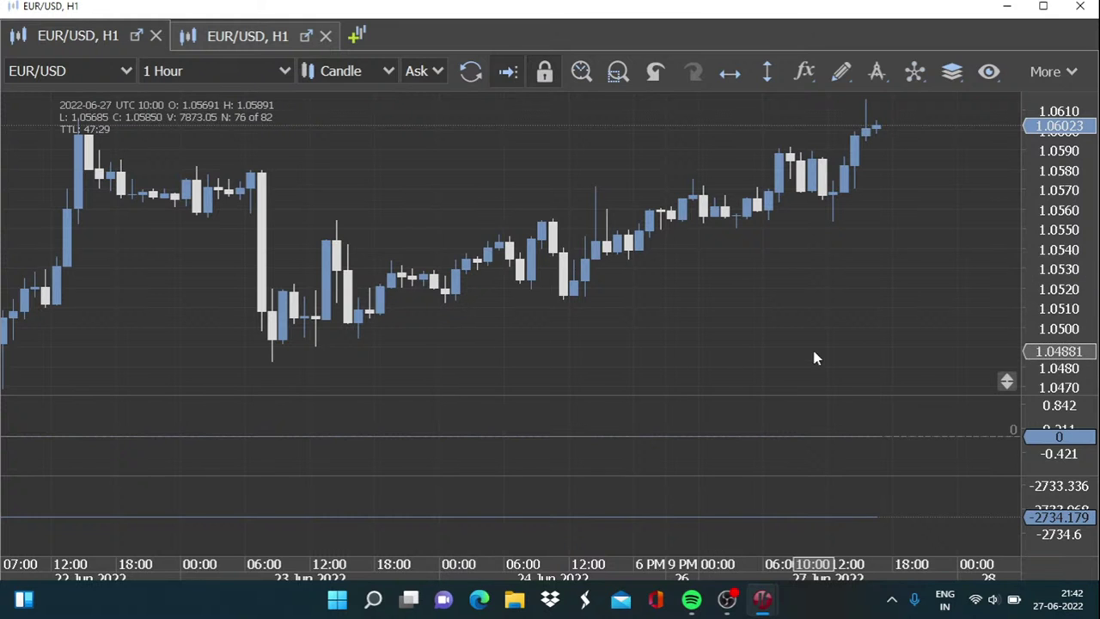
scroll(808, 356, "down", 1)
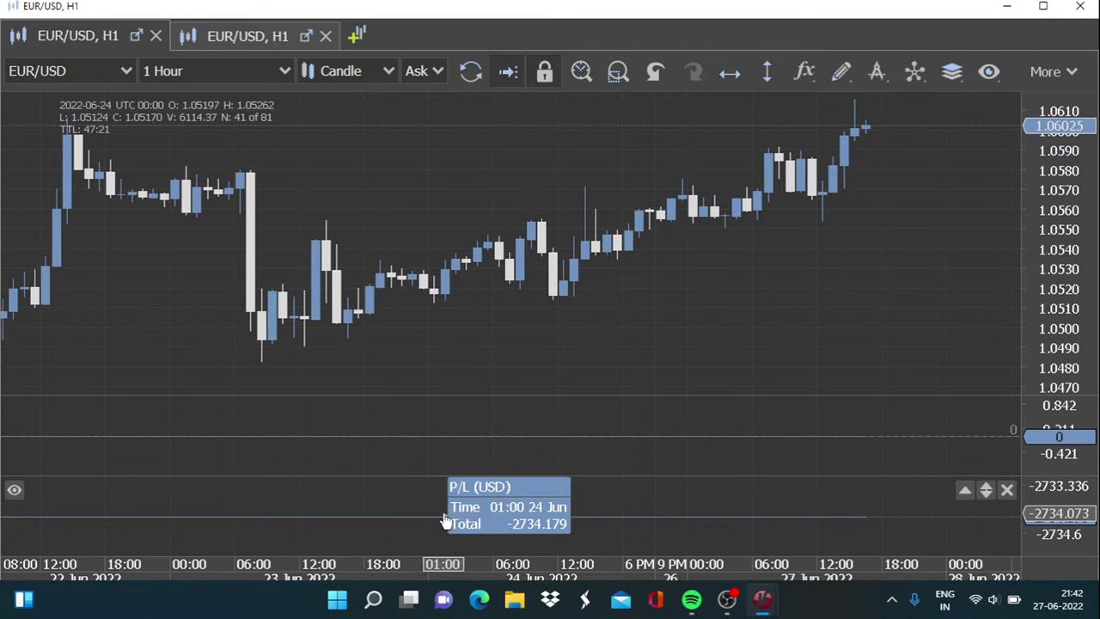
left_click_drag(397, 306, 638, 326)
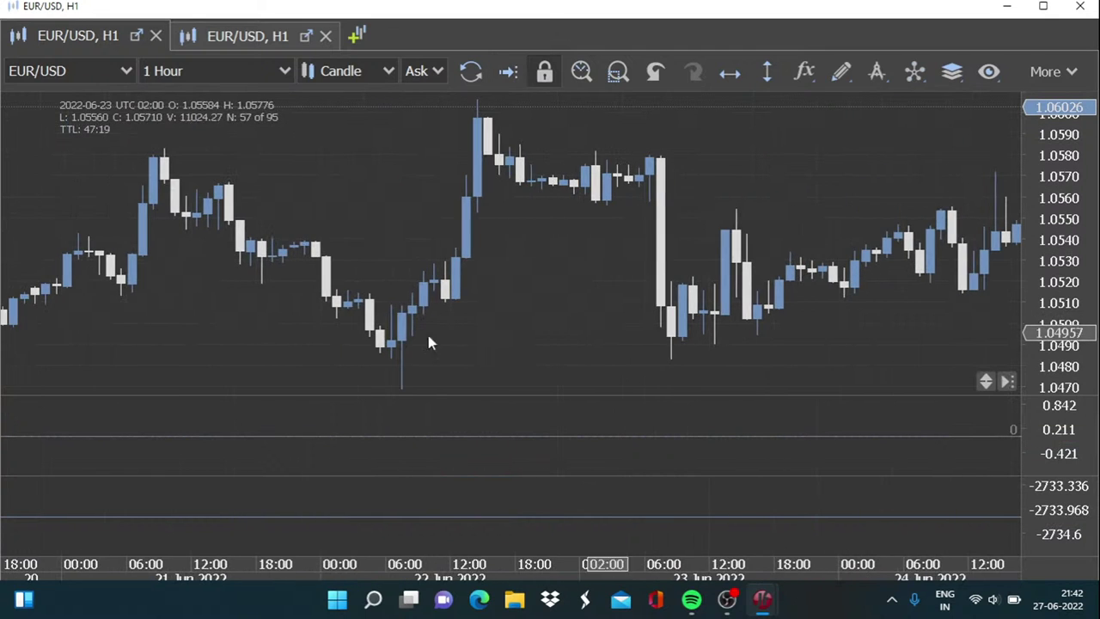
left_click_drag(172, 332, 517, 344)
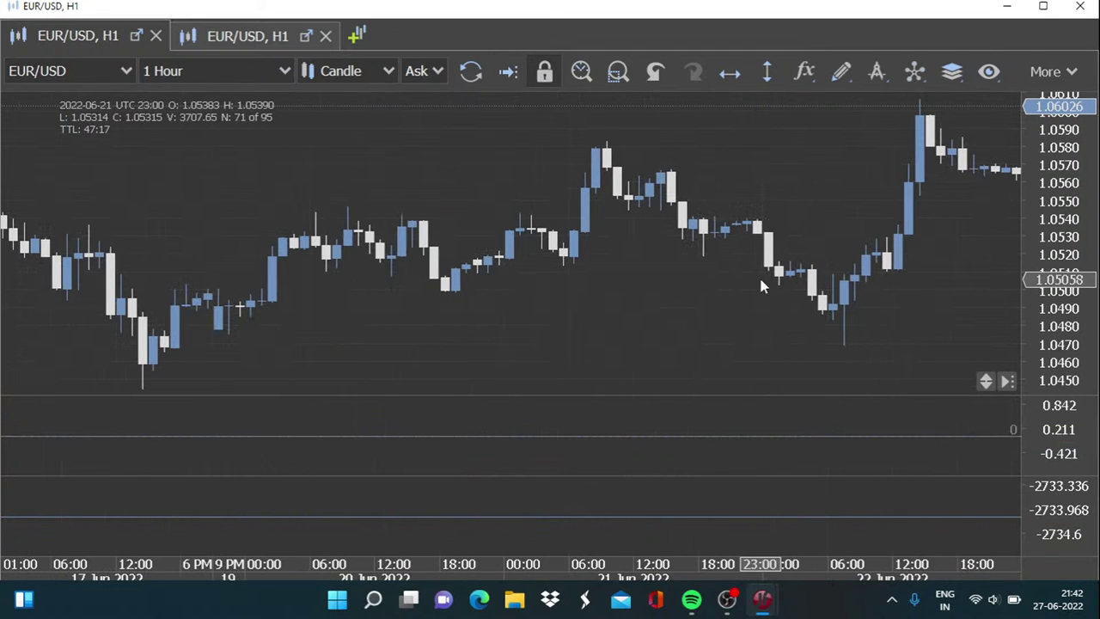
left_click_drag(763, 278, 493, 336)
left_click_drag(770, 478, 471, 314)
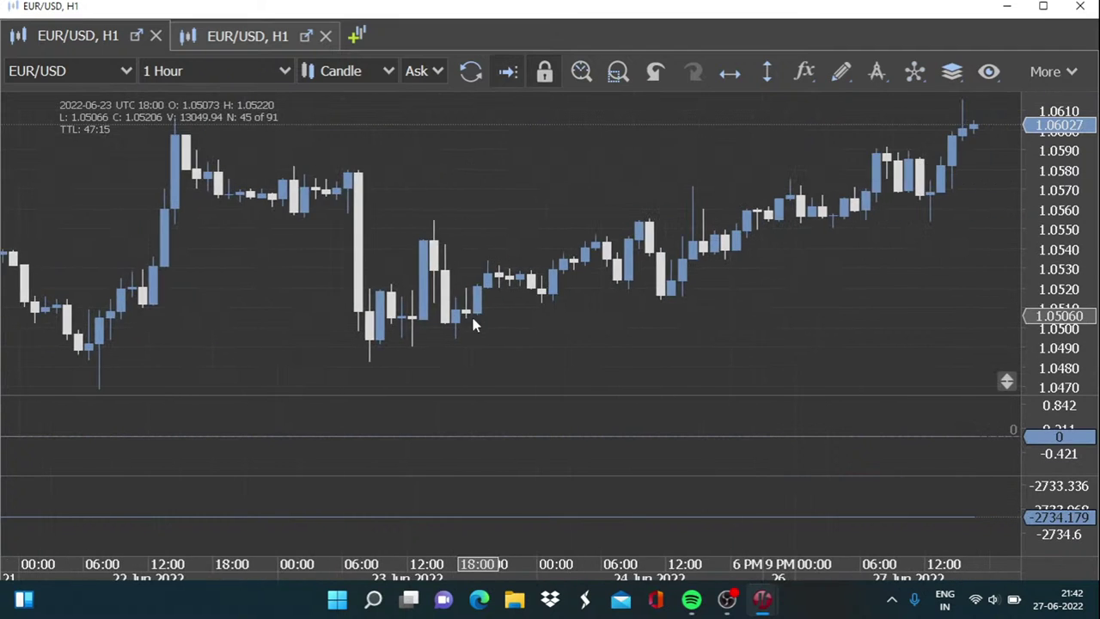
mouse_move(870, 524)
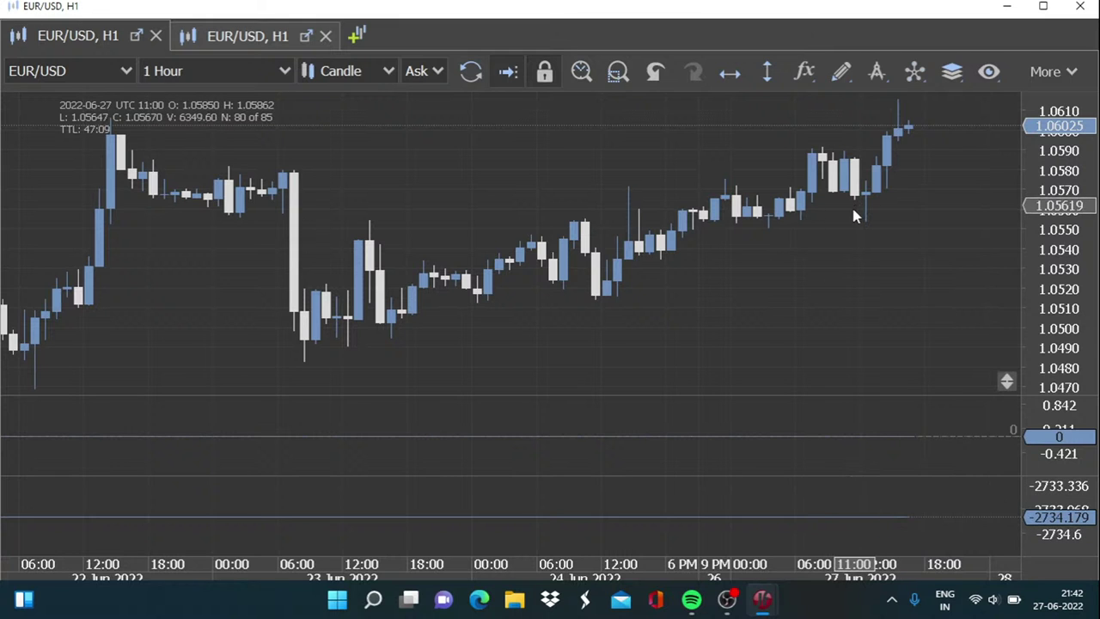
scroll(838, 240, "down", 3)
mouse_move(184, 520)
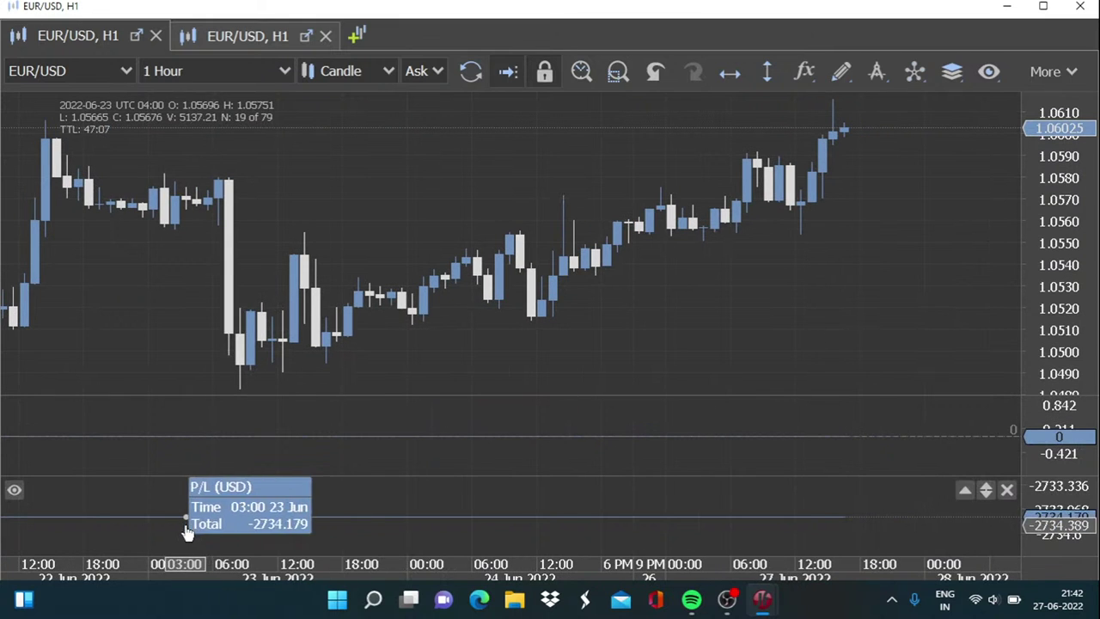
scroll(429, 336, "up", 10)
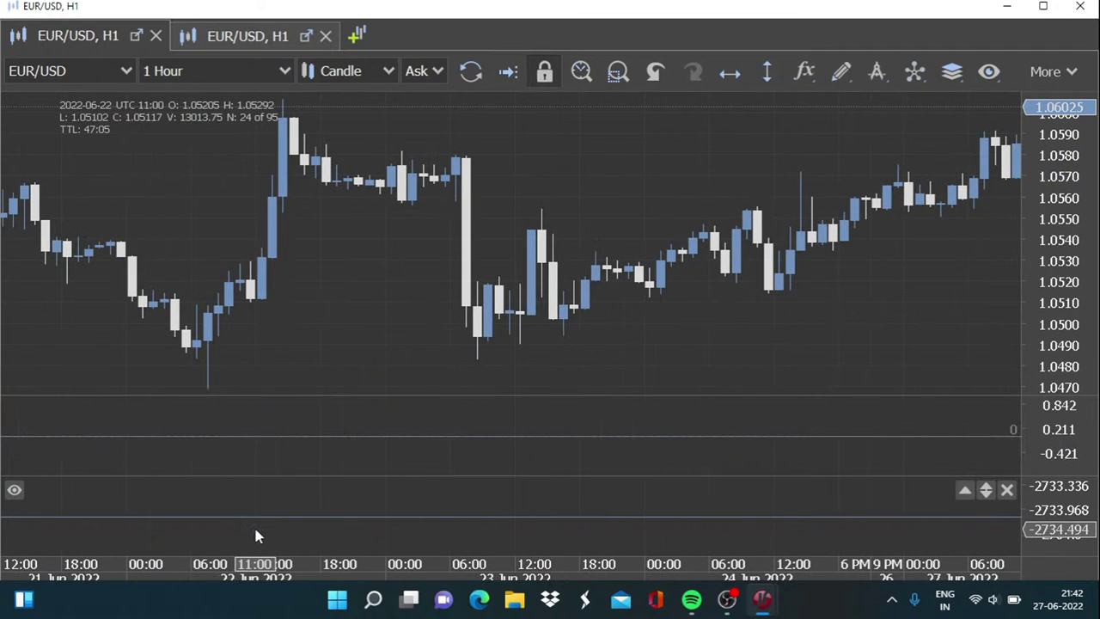
mouse_move(521, 524)
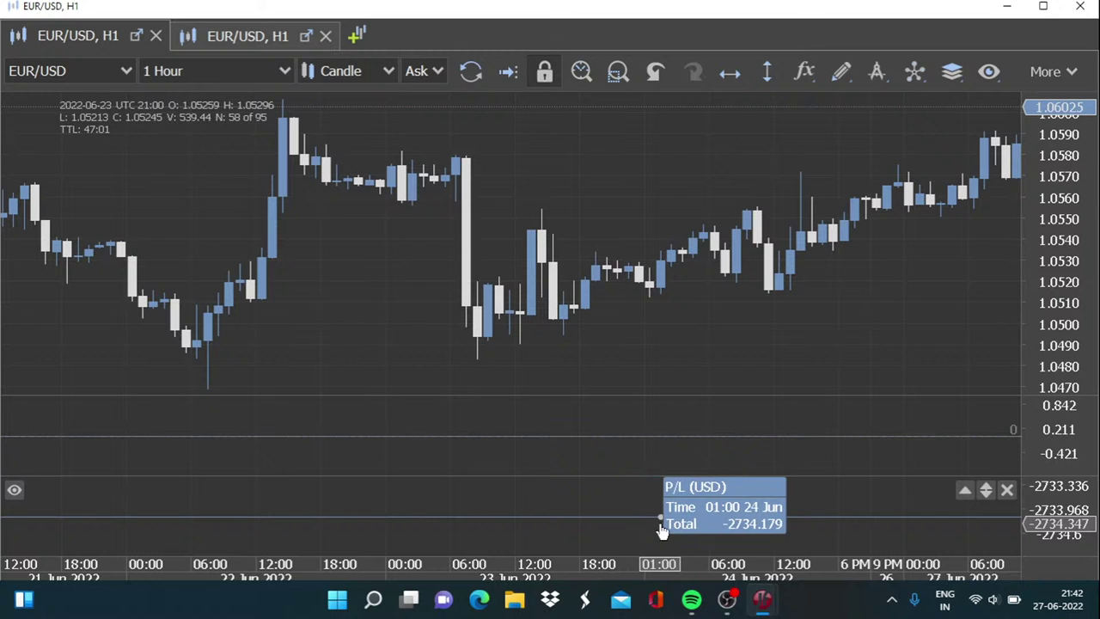
scroll(771, 273, "down", 9)
mouse_move(366, 436)
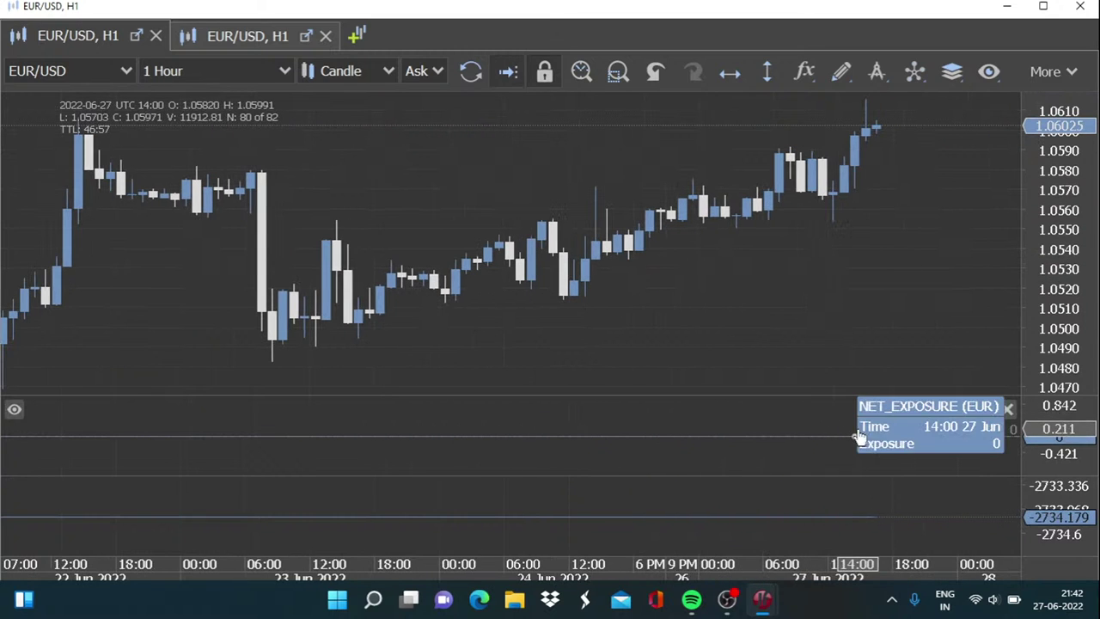
mouse_move(880, 444)
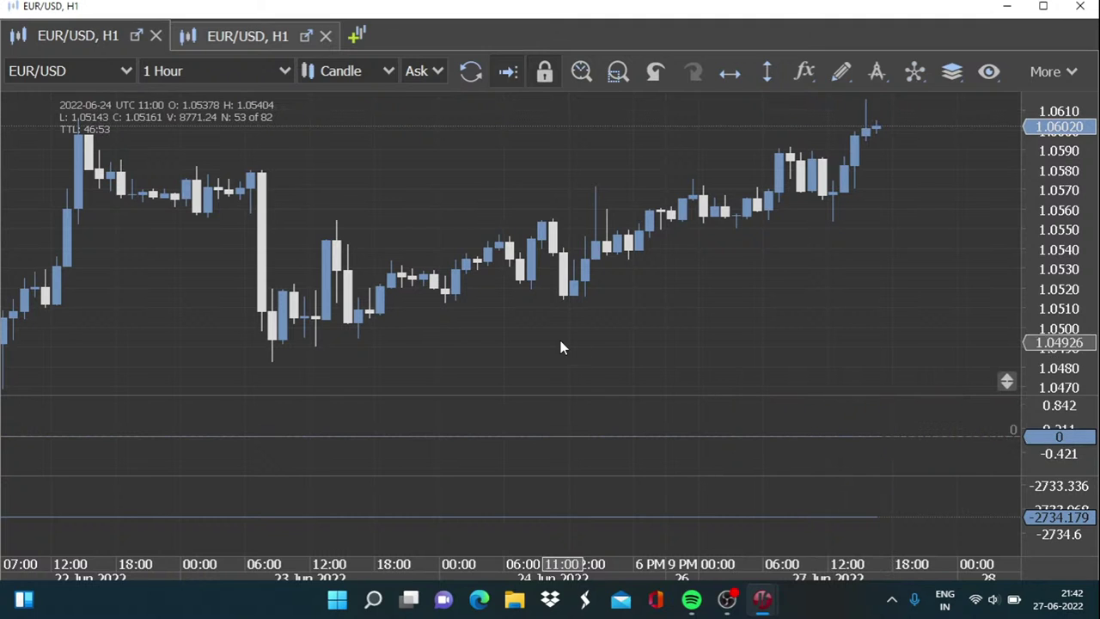
Submit a market buy order for 100'000 units of EUR/USD from the chart
scroll(687, 335, "down", 1)
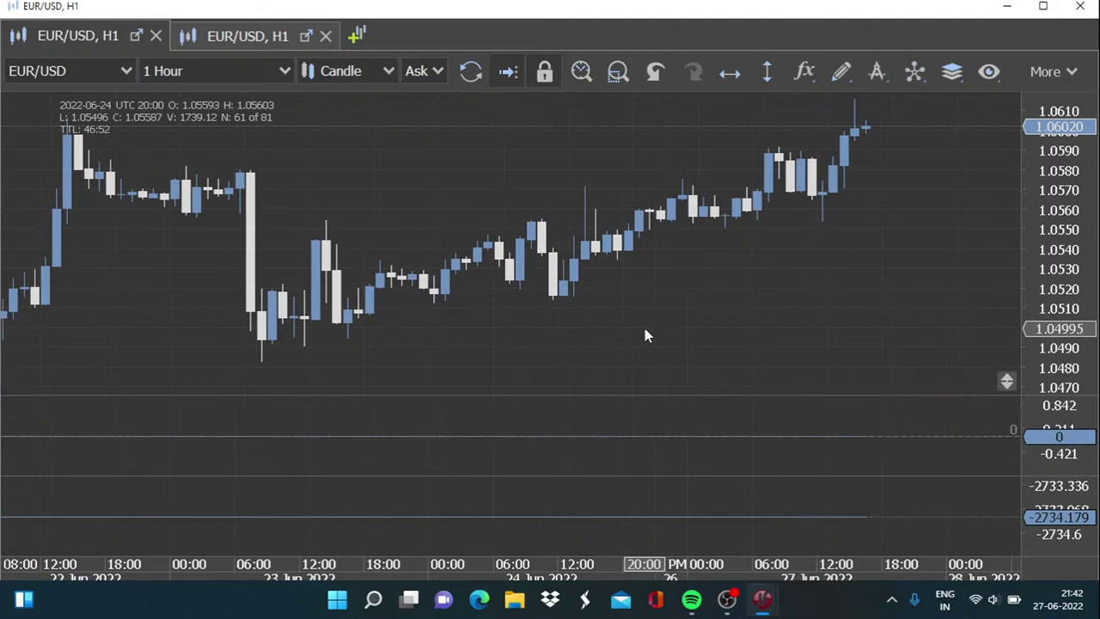
right_click(731, 291)
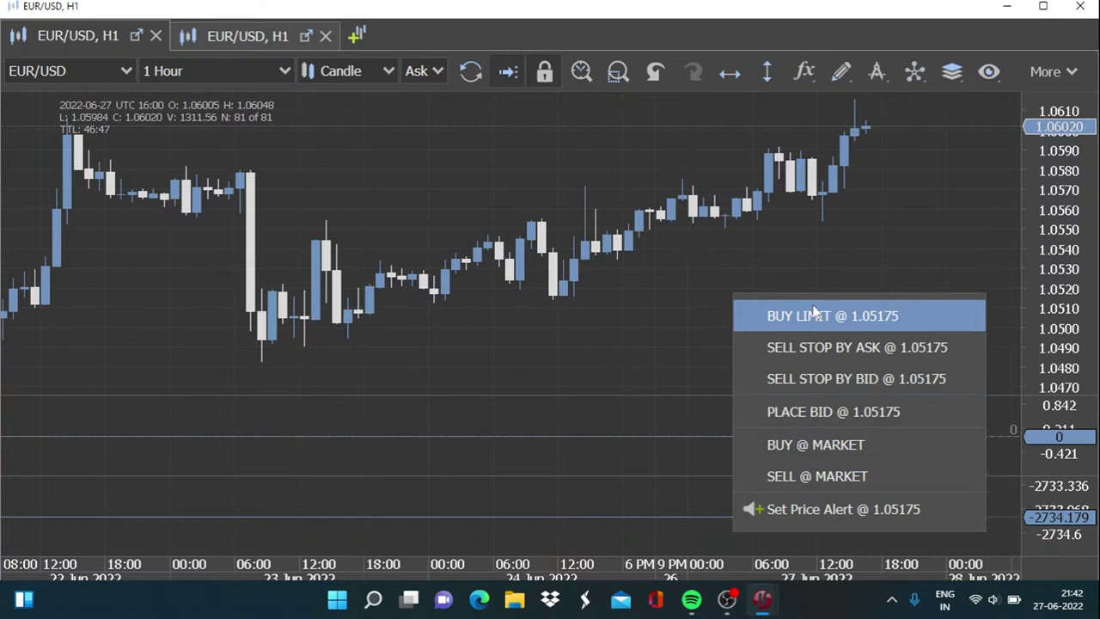
left_click(831, 448)
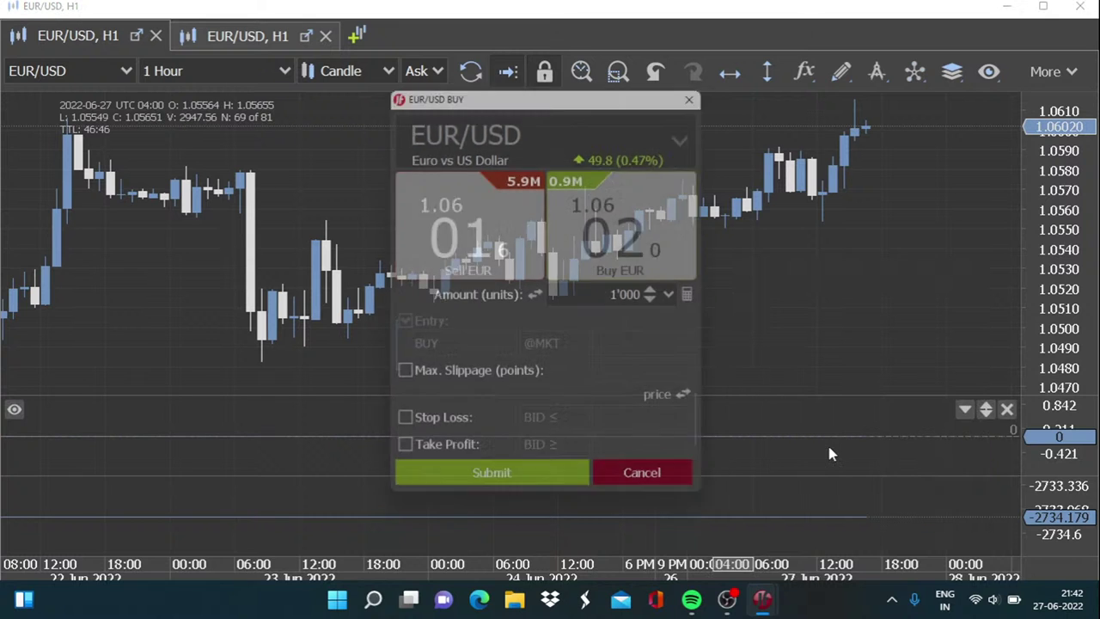
left_click_drag(601, 263, 384, 175)
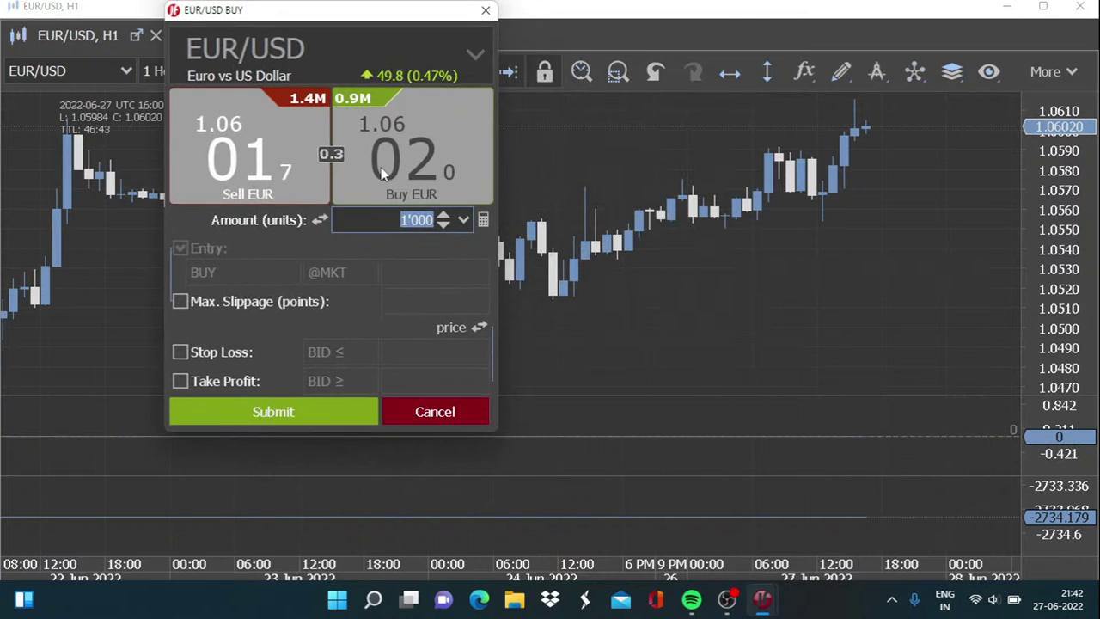
left_click(410, 220)
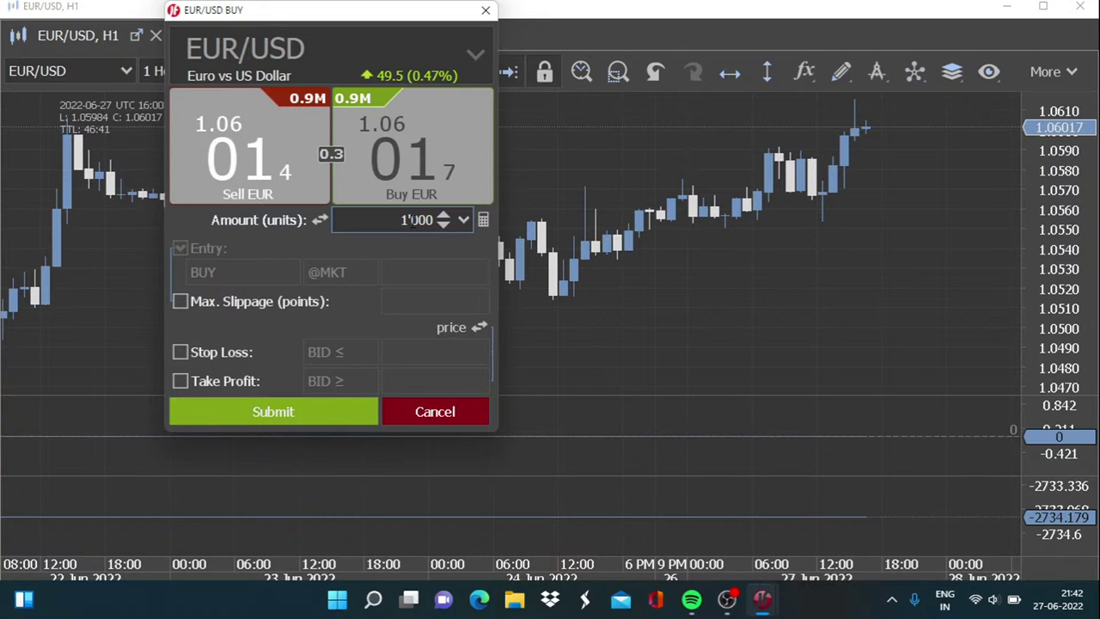
type("00")
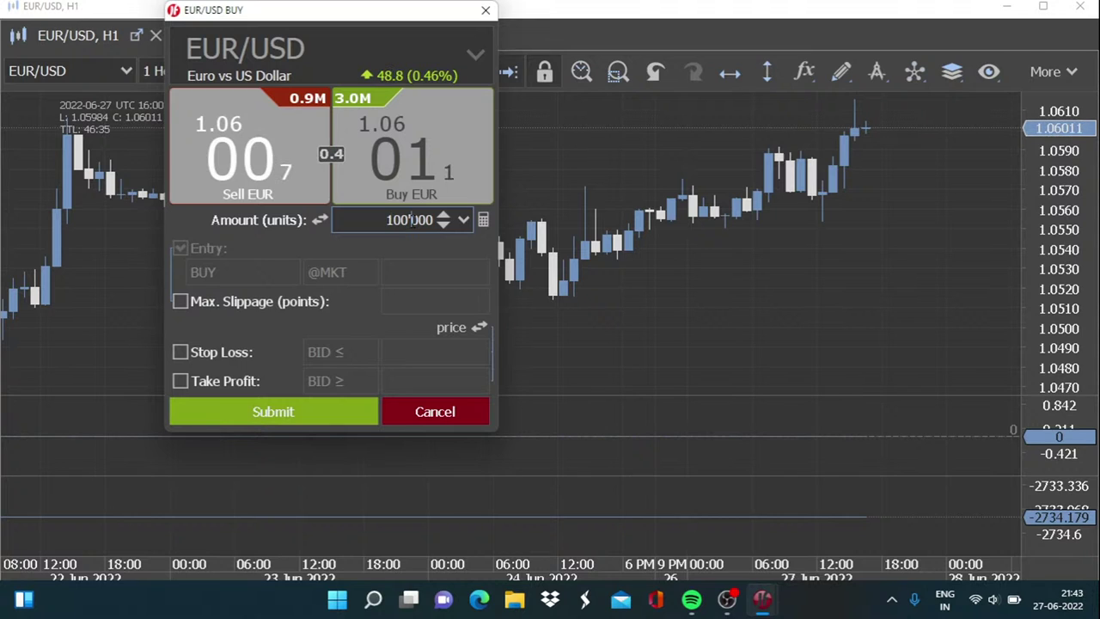
left_click(278, 418)
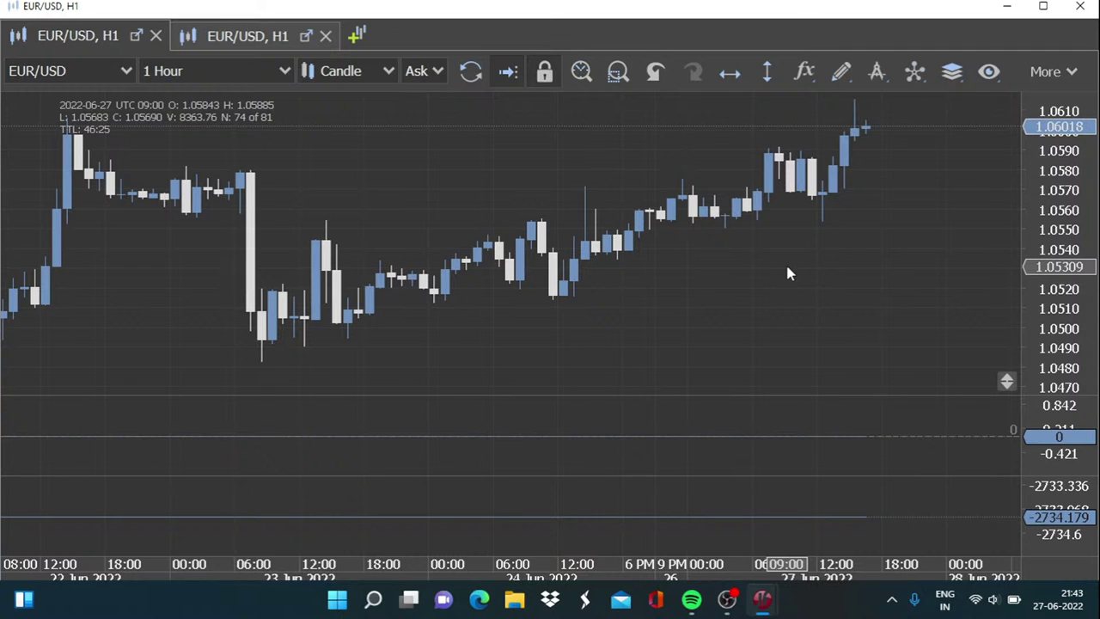
Check the new EUR/USD buy order's details and its effect on the Net Exposure and P/L indicators
mouse_move(762, 599)
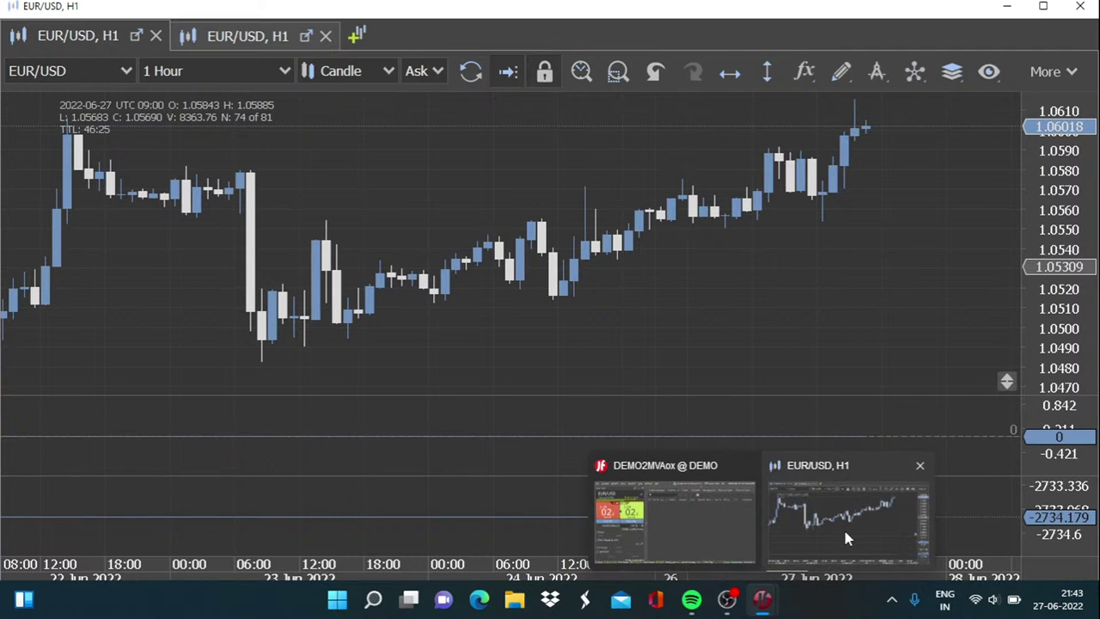
left_click(657, 515)
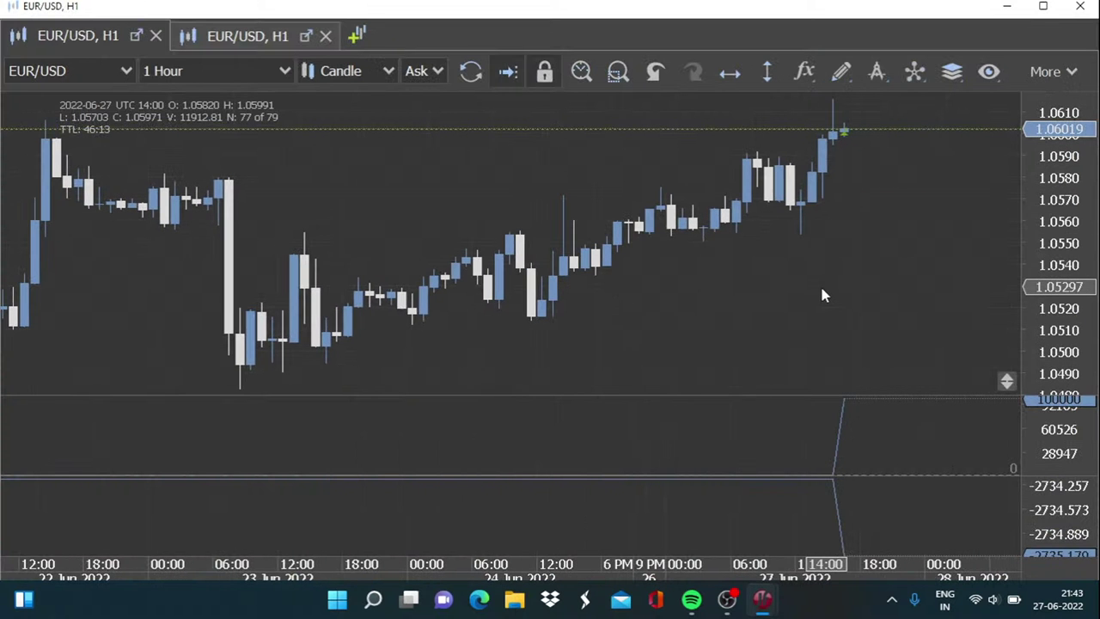
mouse_move(839, 478)
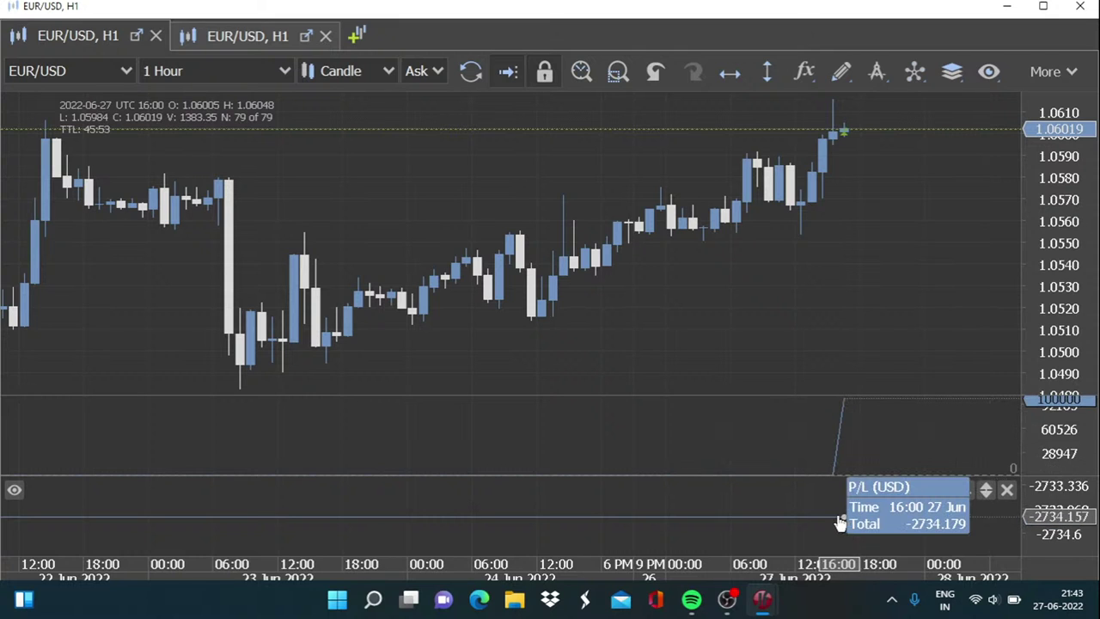
scroll(696, 320, "up", 2)
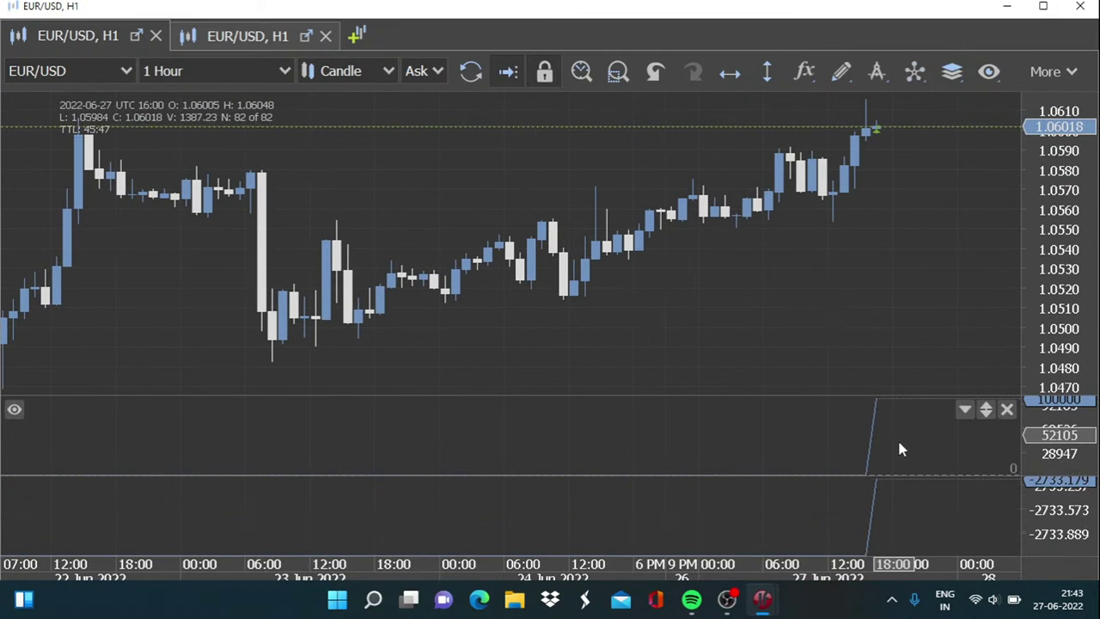
mouse_move(829, 129)
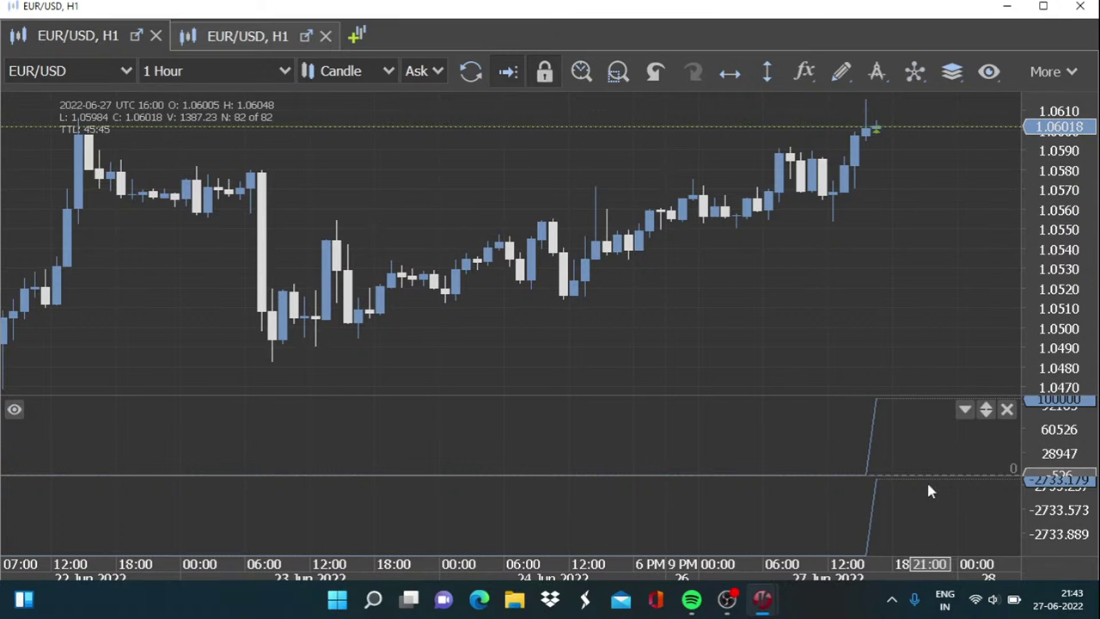
mouse_move(883, 482)
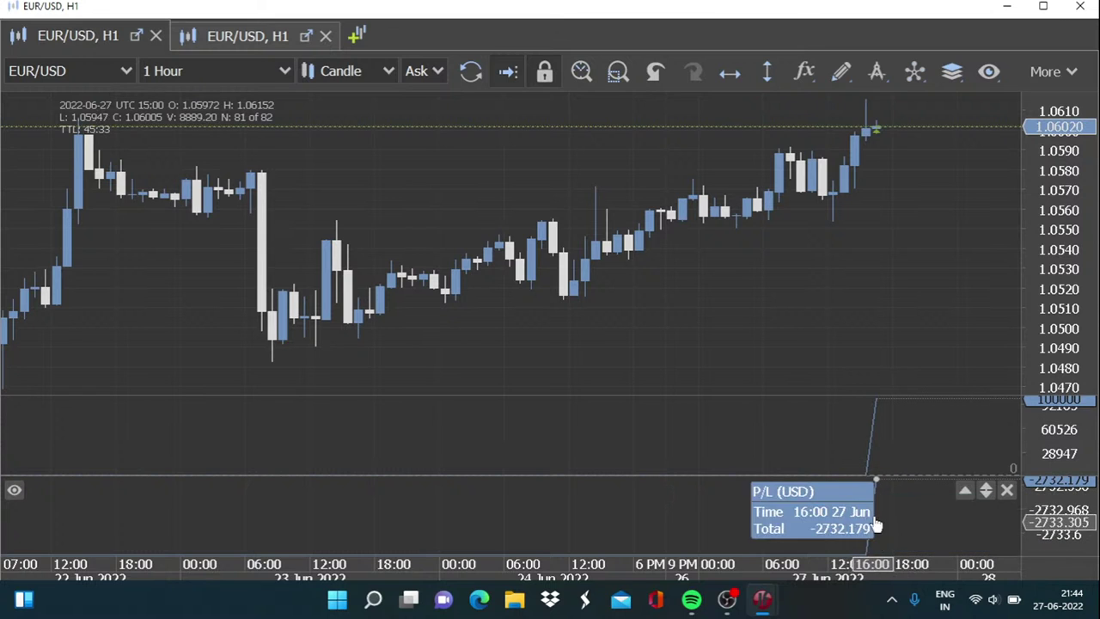
mouse_move(879, 492)
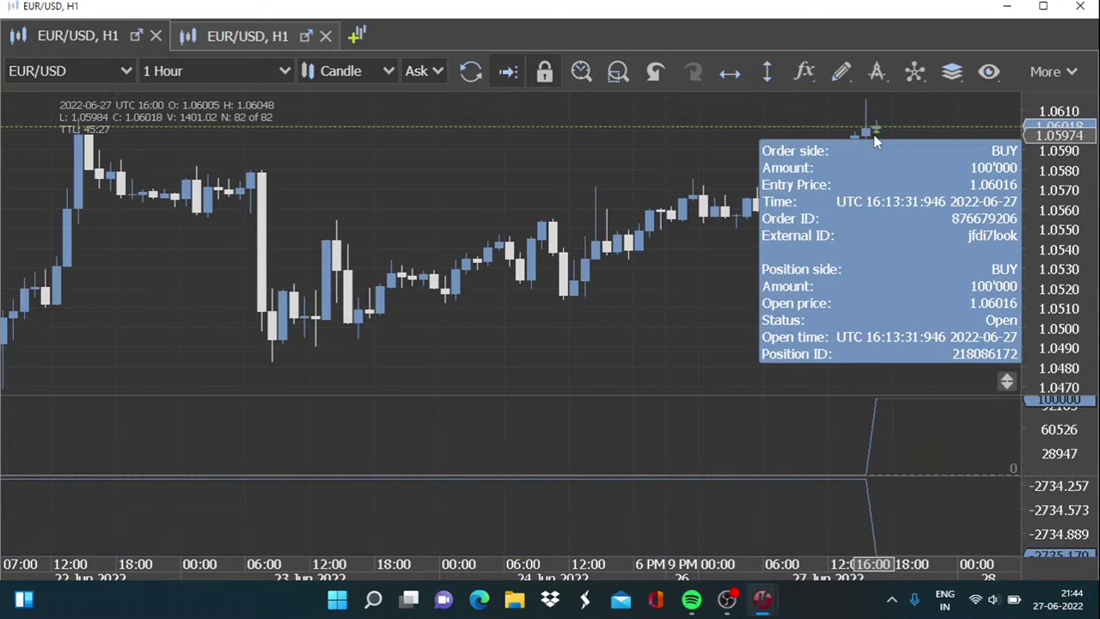
mouse_move(877, 135)
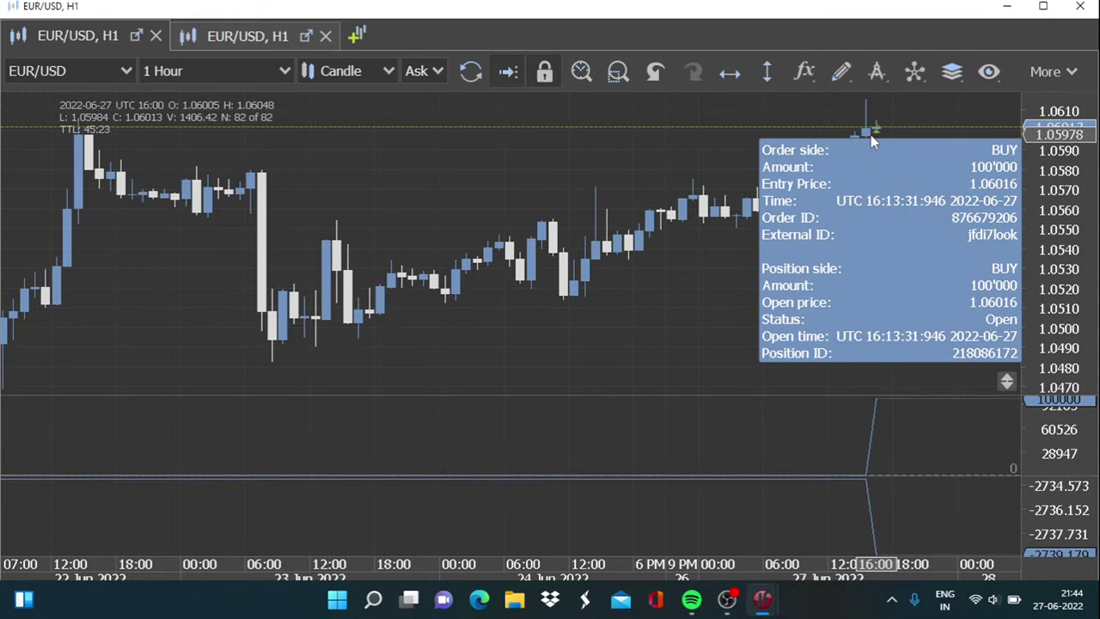
scroll(492, 225, "up", 3)
scroll(591, 359, "down", 5)
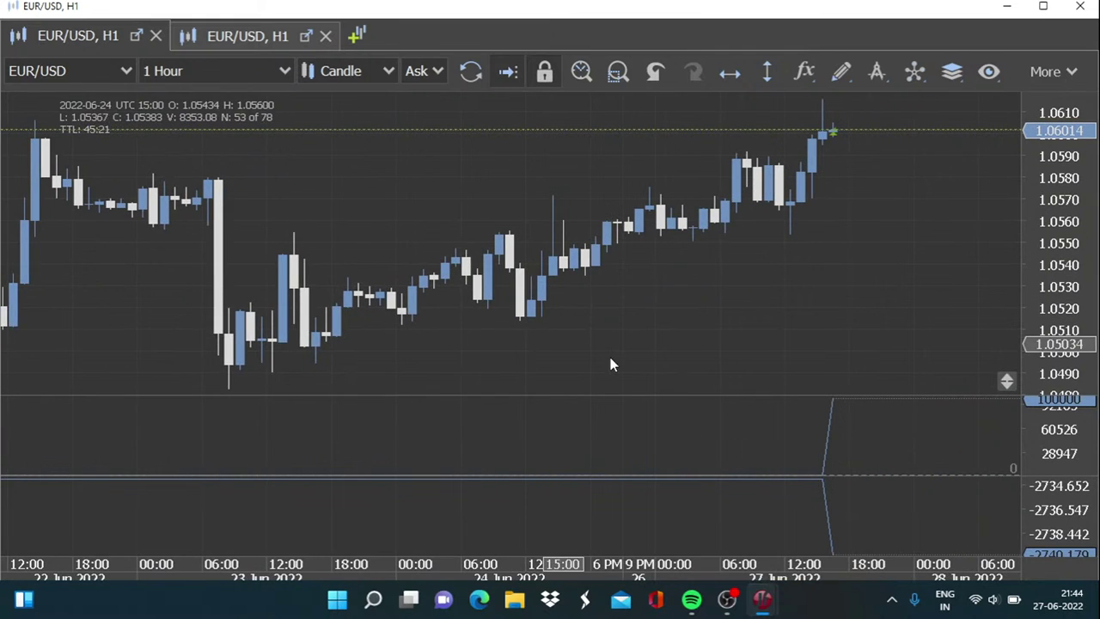
Switch the first chart's instrument to AUD/JPY and look over its candles and account indicator panes
mouse_move(818, 473)
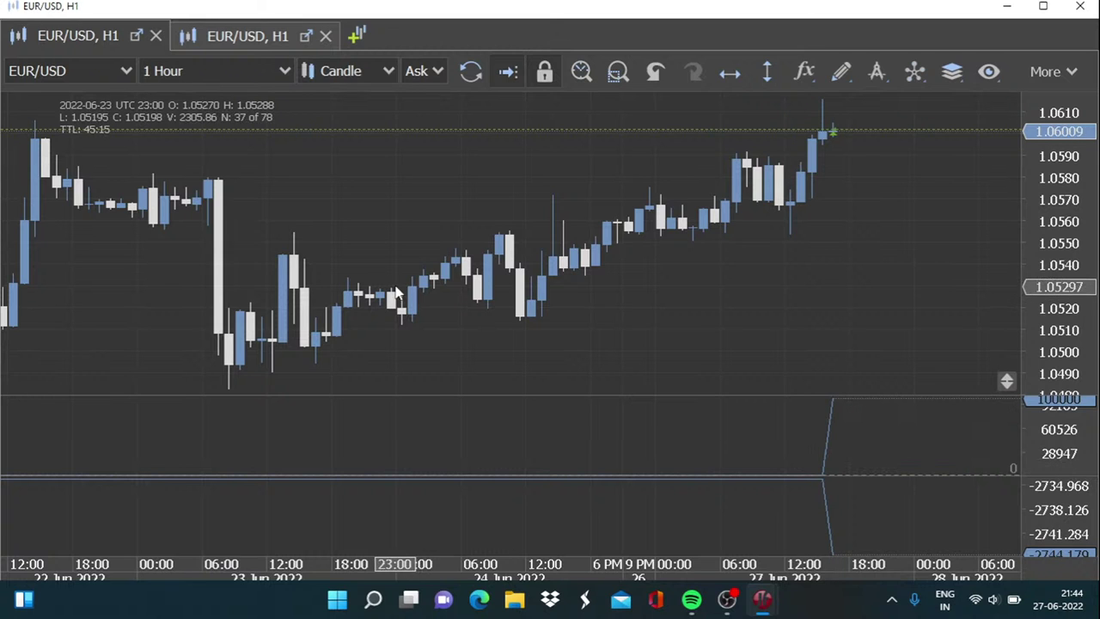
scroll(754, 292, "up", 2)
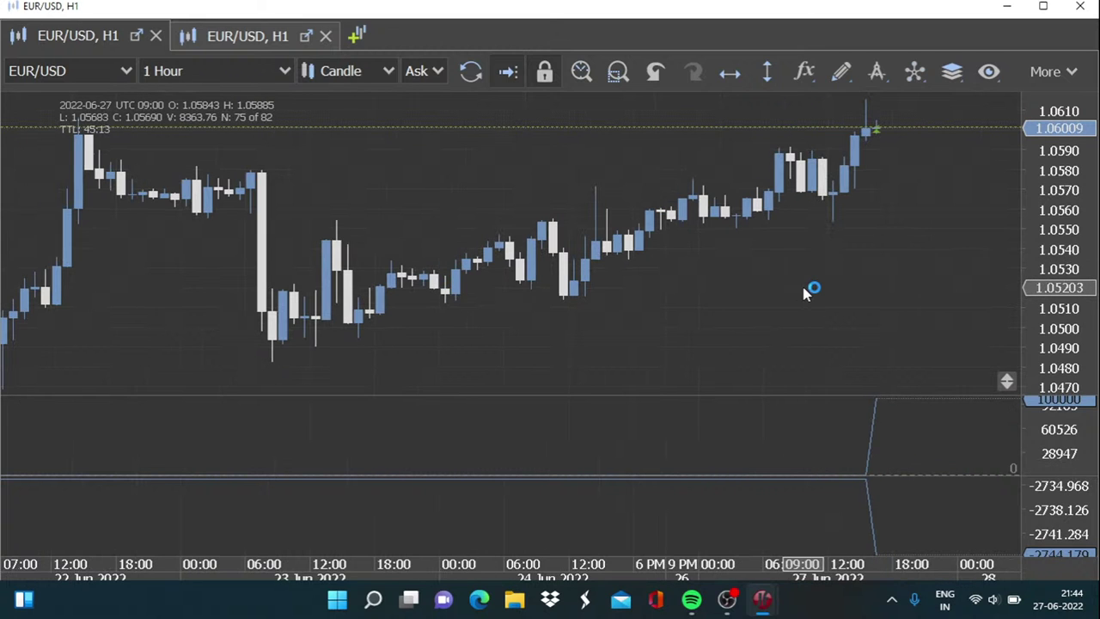
scroll(793, 304, "down", 2)
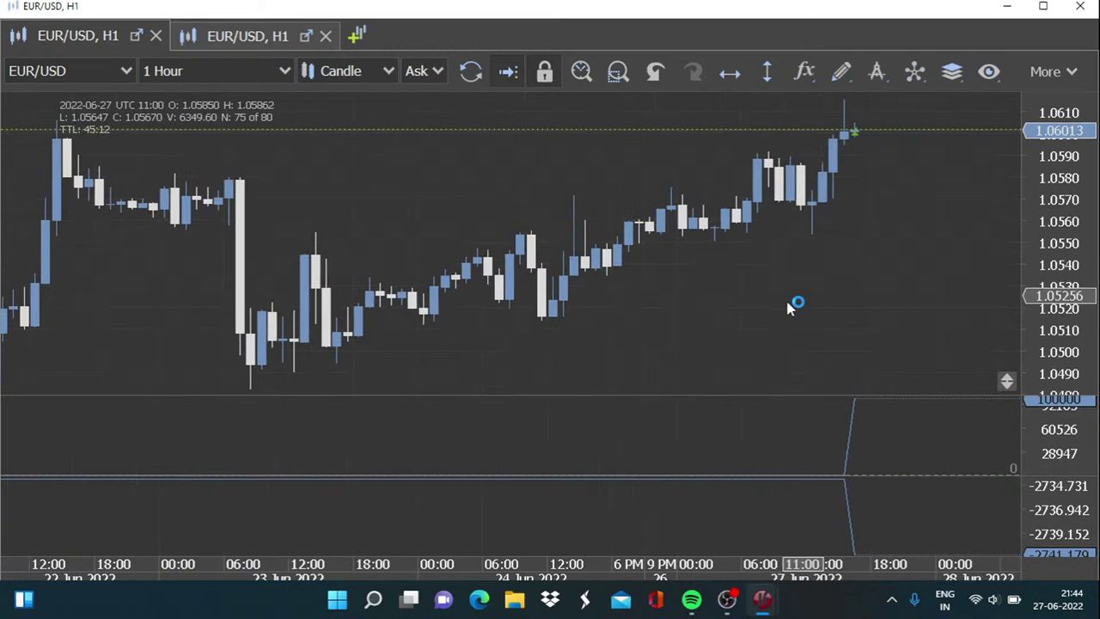
left_click(120, 74)
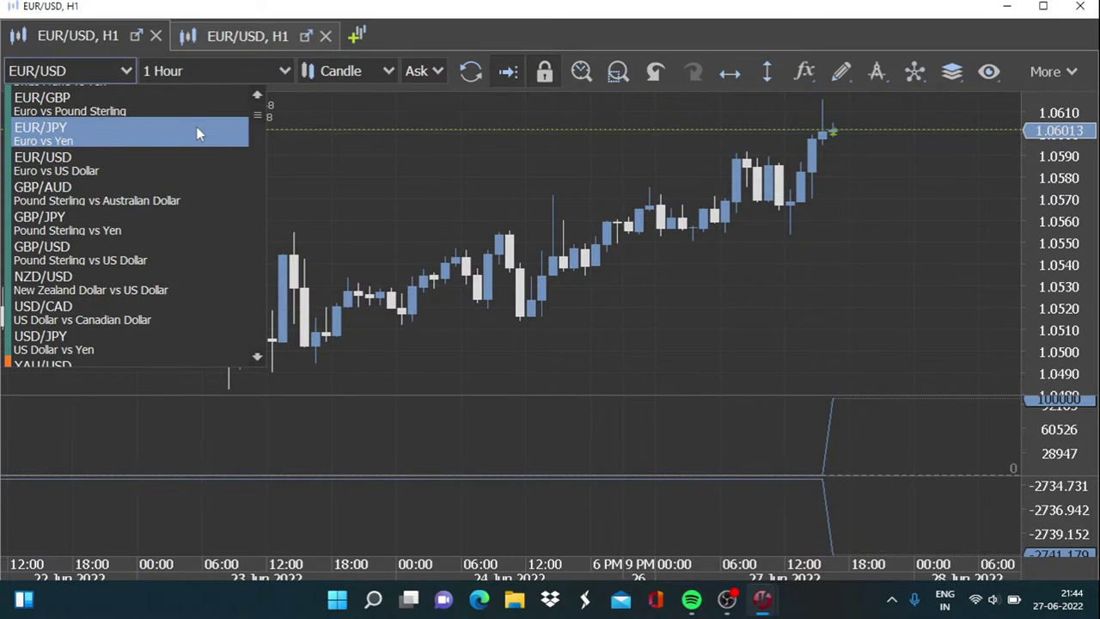
scroll(196, 129, "up", 3)
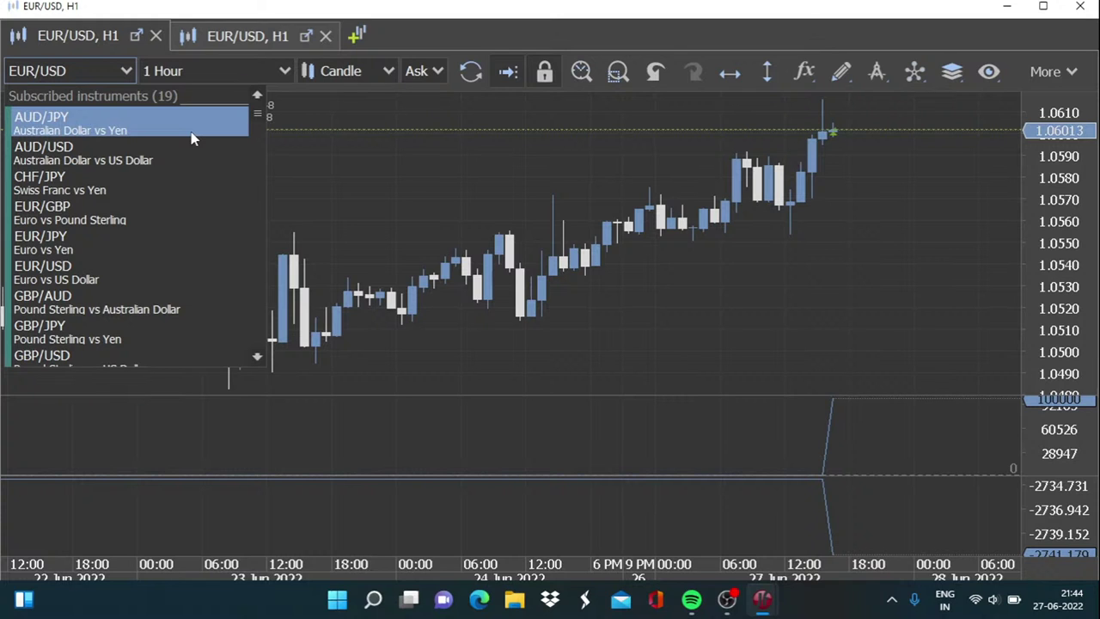
left_click(192, 129)
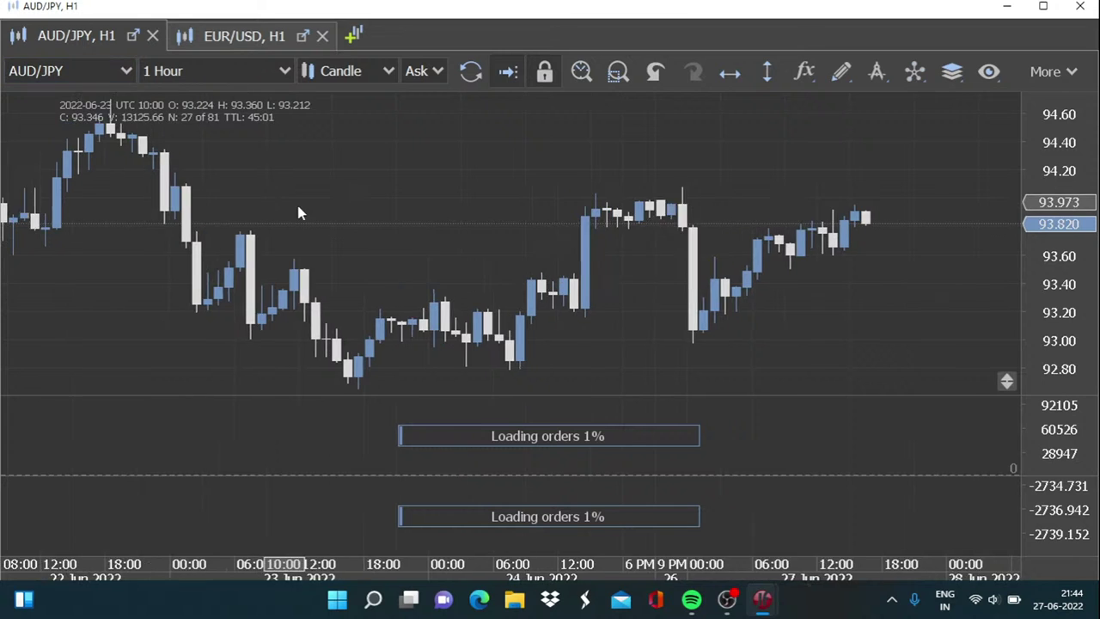
left_click_drag(446, 236, 398, 248)
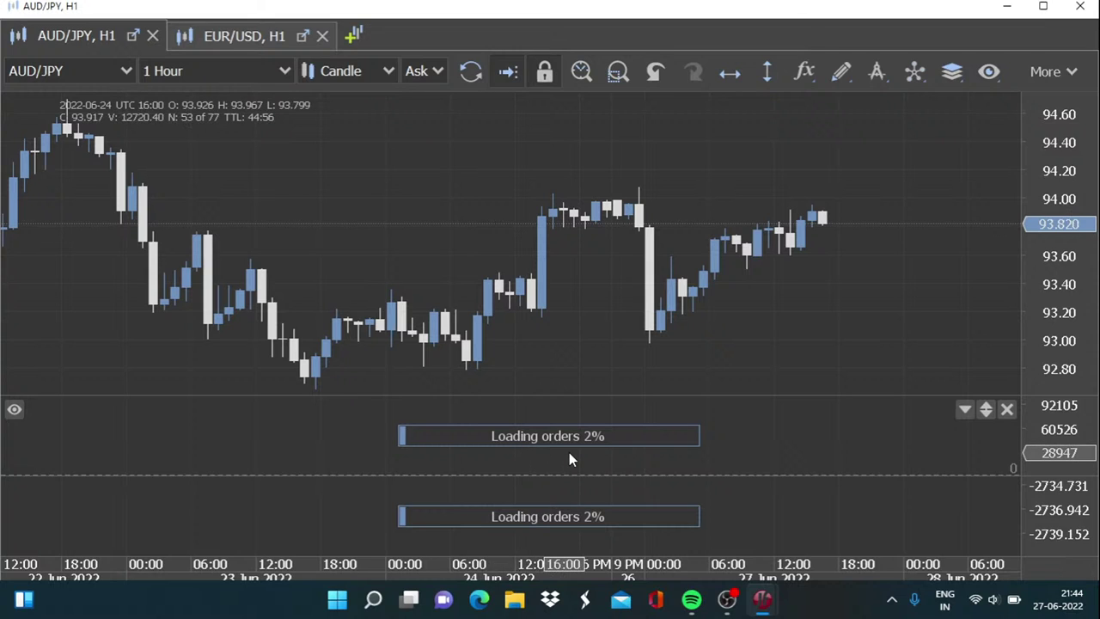
left_click_drag(524, 348, 503, 338)
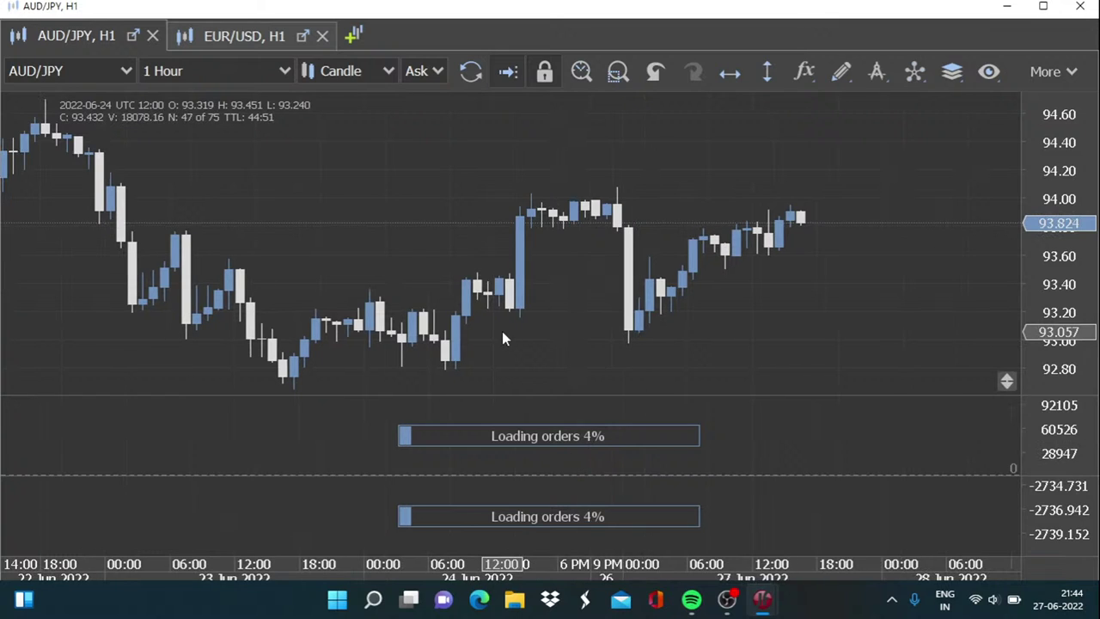
left_click_drag(298, 275, 361, 302)
left_click_drag(668, 292, 645, 302)
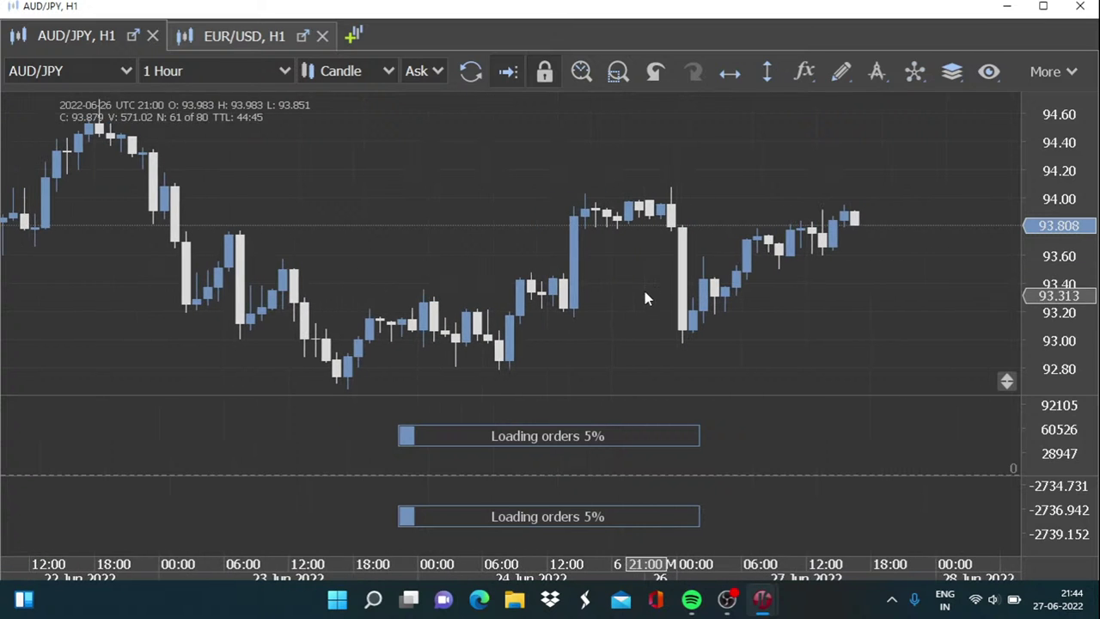
Return the first chart's instrument to EUR/USD
left_click(123, 72)
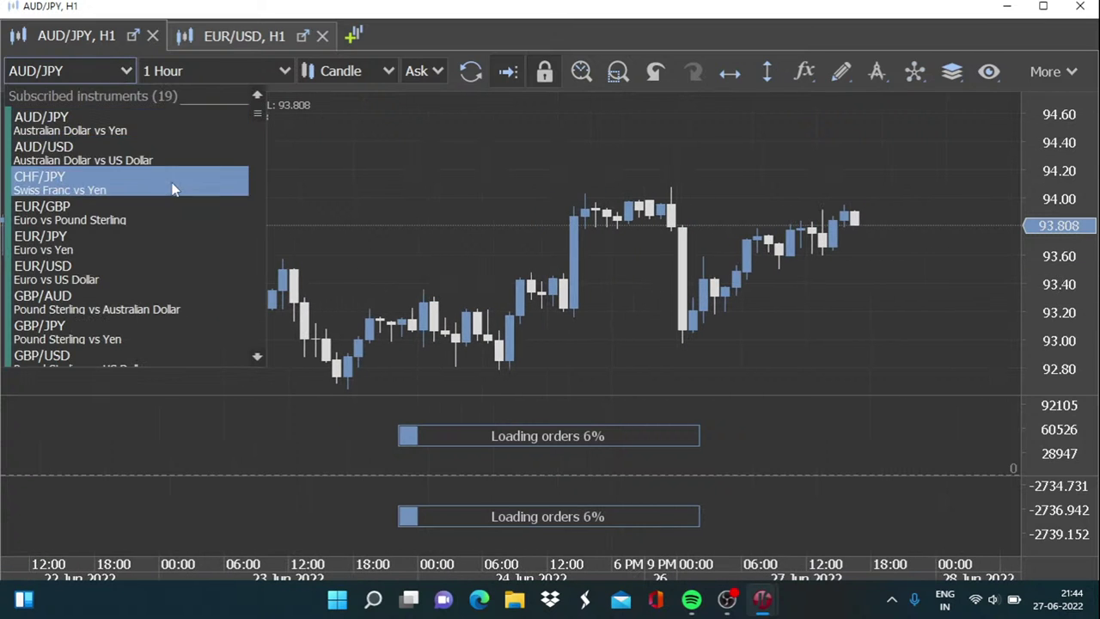
scroll(167, 189, "down", 1)
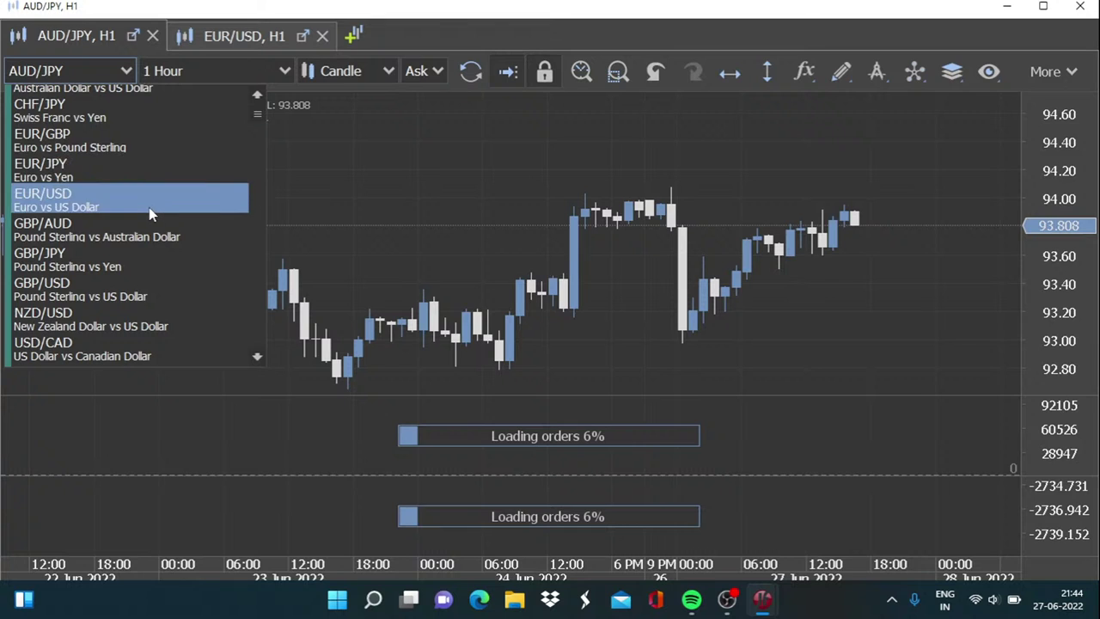
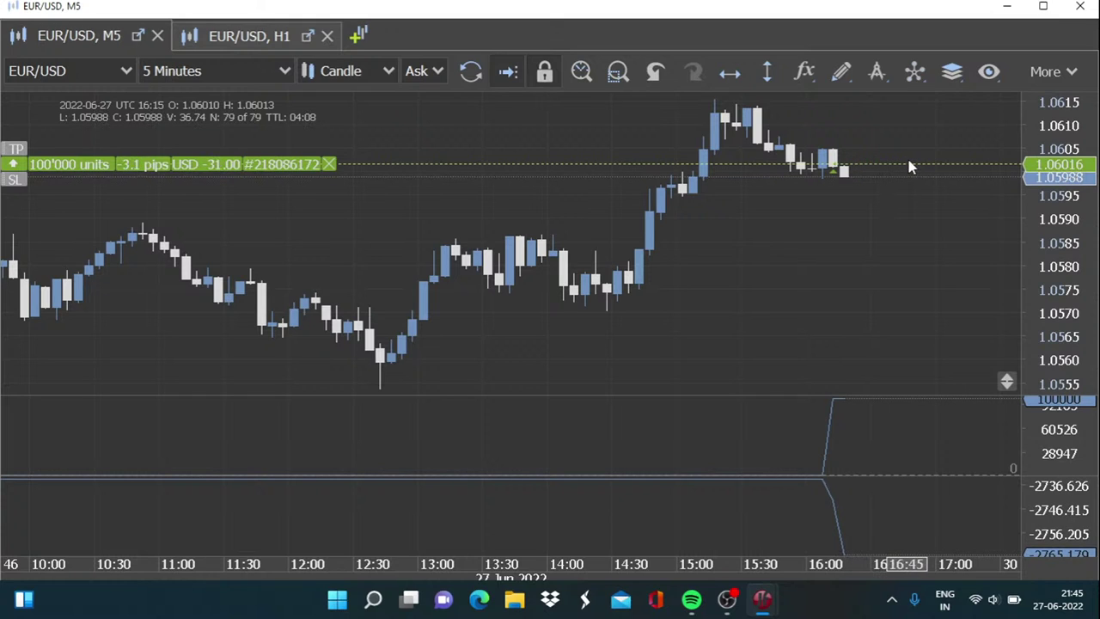
Inspect the Net Exposure and P/L lines around the buy entry on the 5-minute EUR/USD chart
left_click_drag(910, 166, 886, 166)
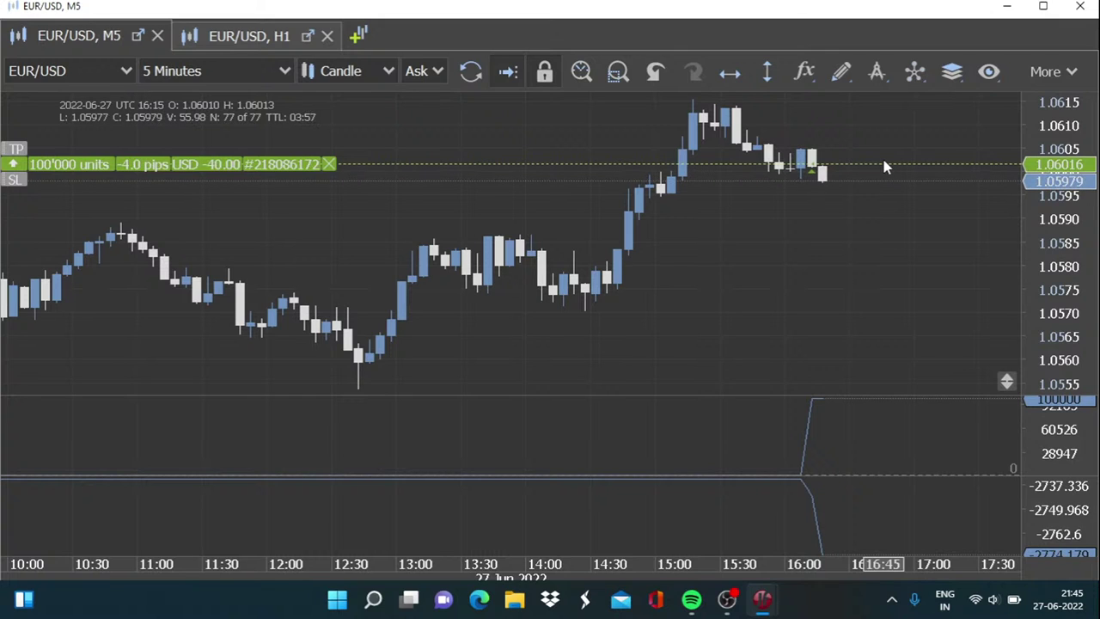
mouse_move(816, 413)
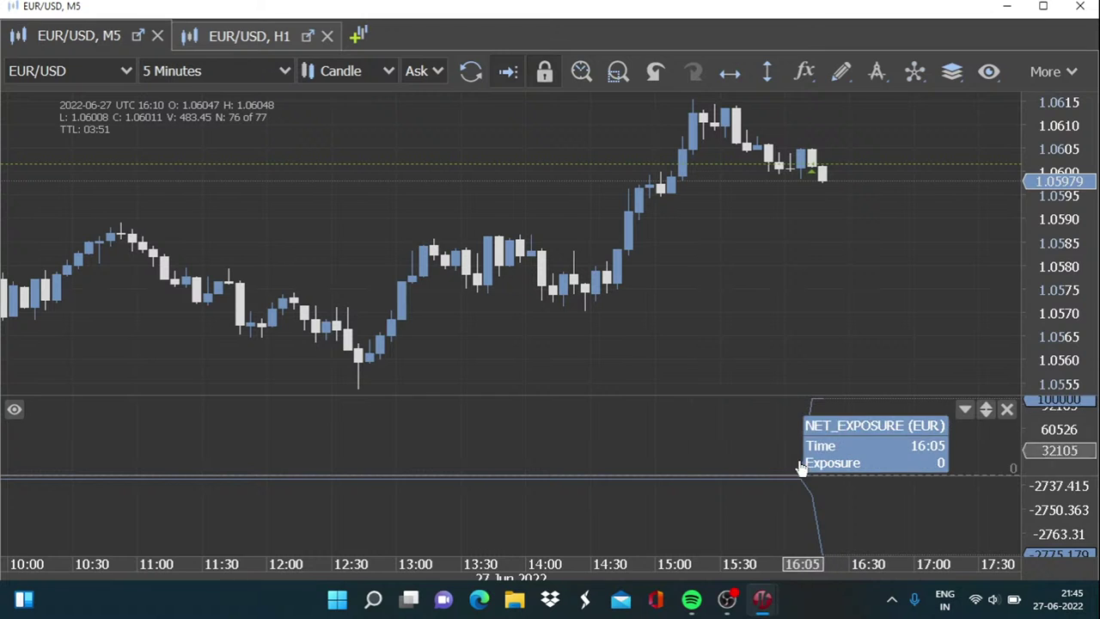
mouse_move(797, 490)
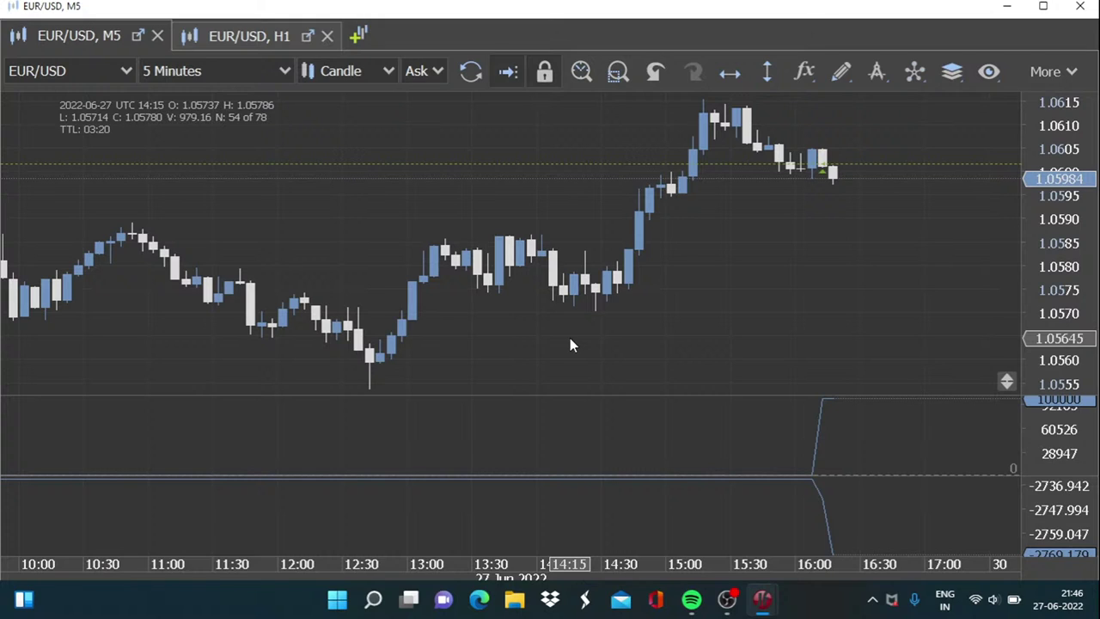
left_click_drag(570, 343, 653, 332)
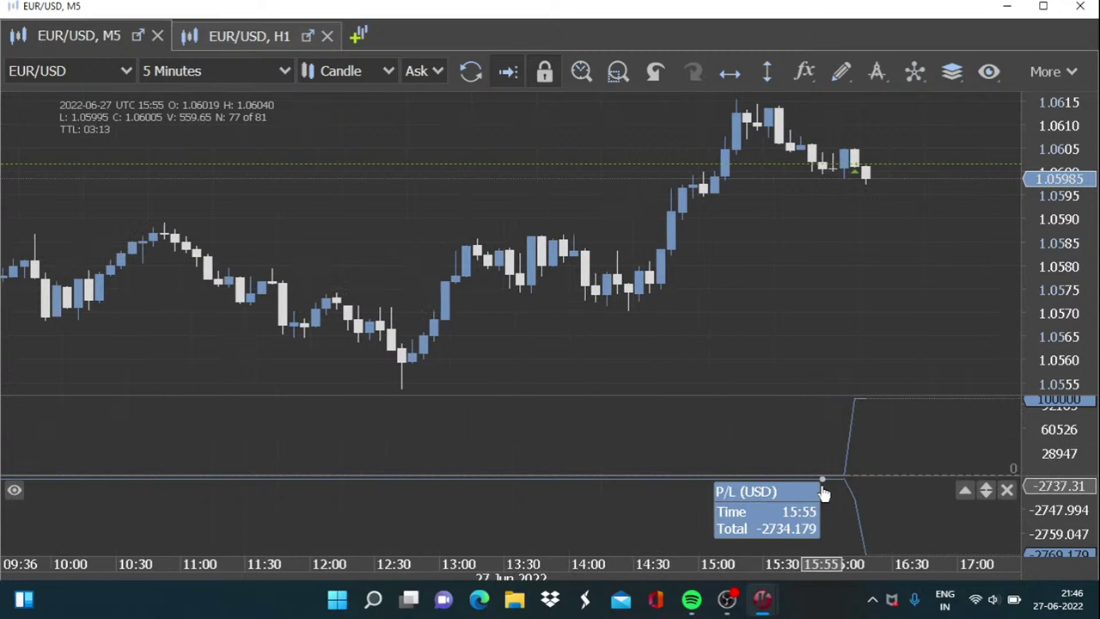
left_click_drag(756, 361, 716, 368)
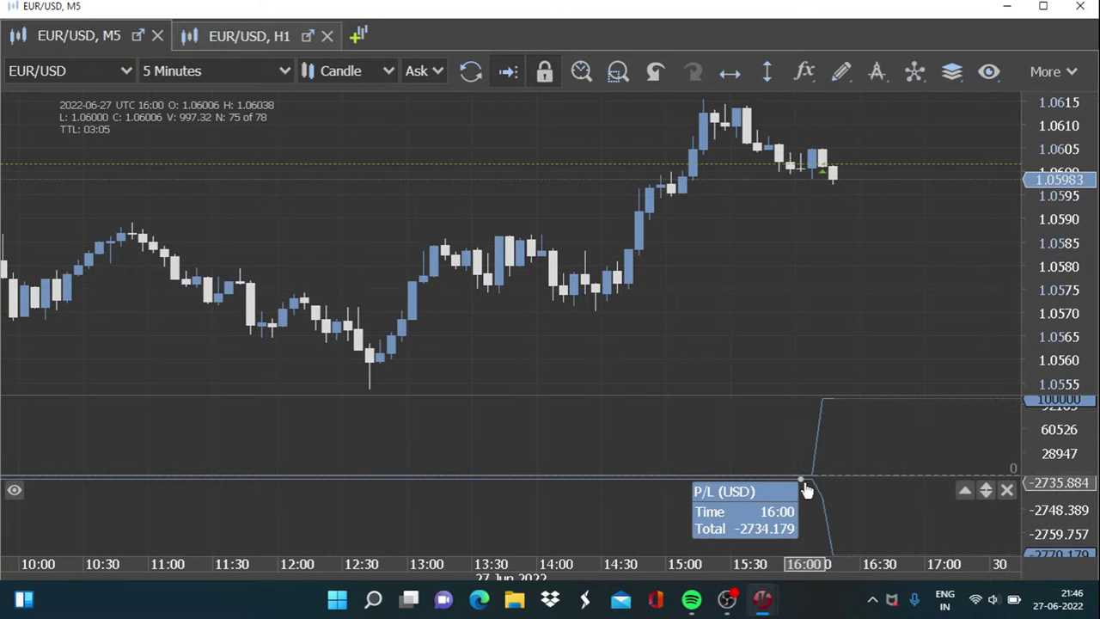
scroll(444, 373, "left", 4)
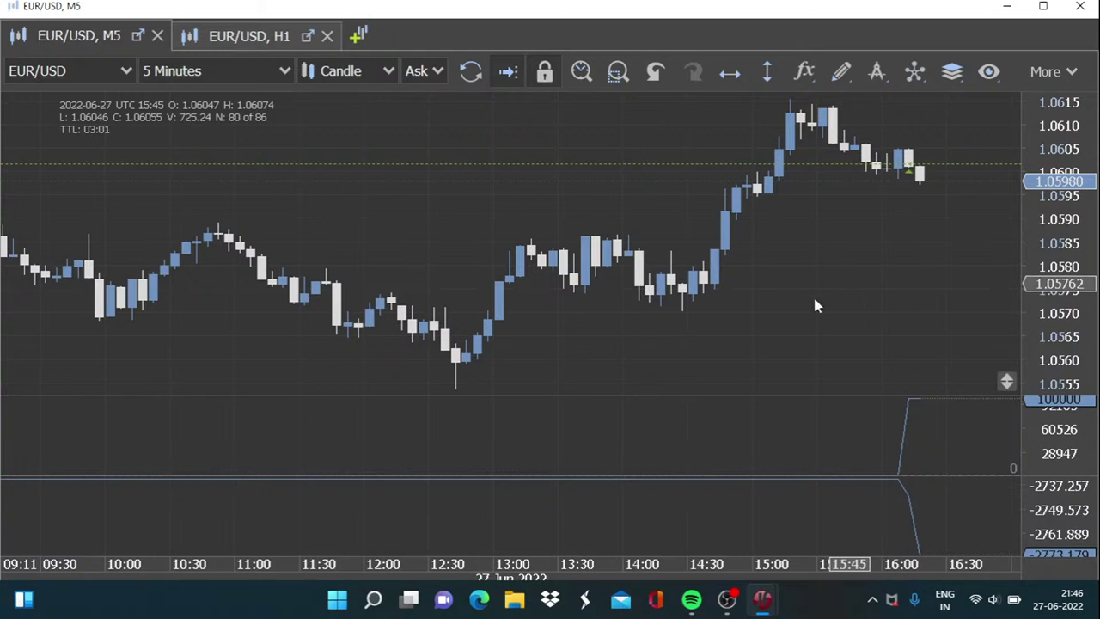
scroll(777, 298, "right", 3)
scroll(779, 296, "right", 1)
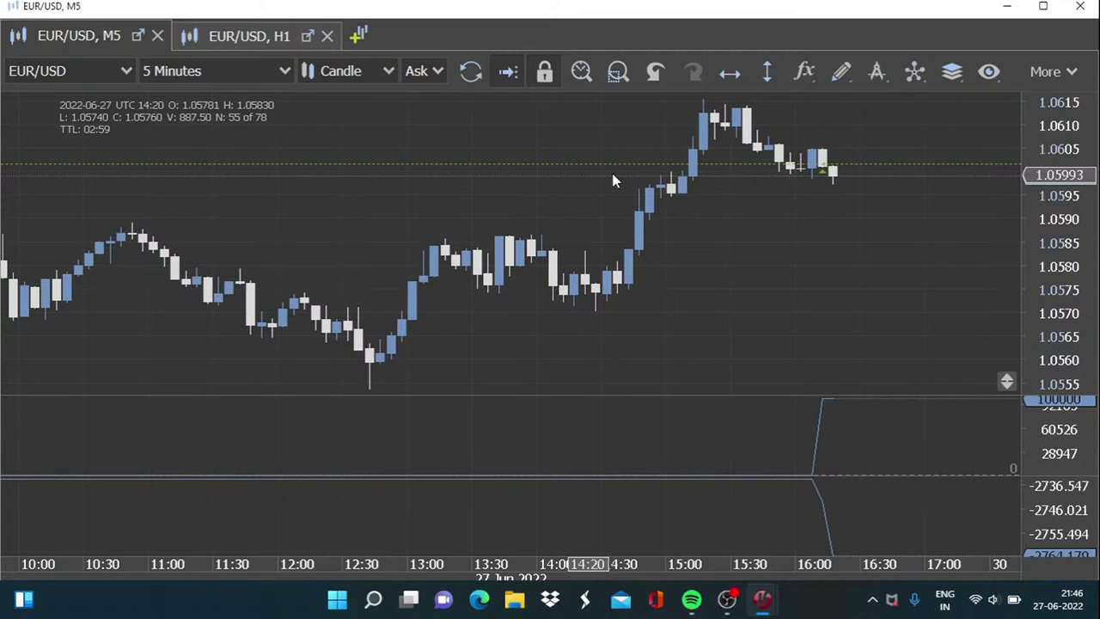
Submit a market sell order for 50'000 units of EUR/USD from the chart and check its effect on Net Exposure
right_click(690, 280)
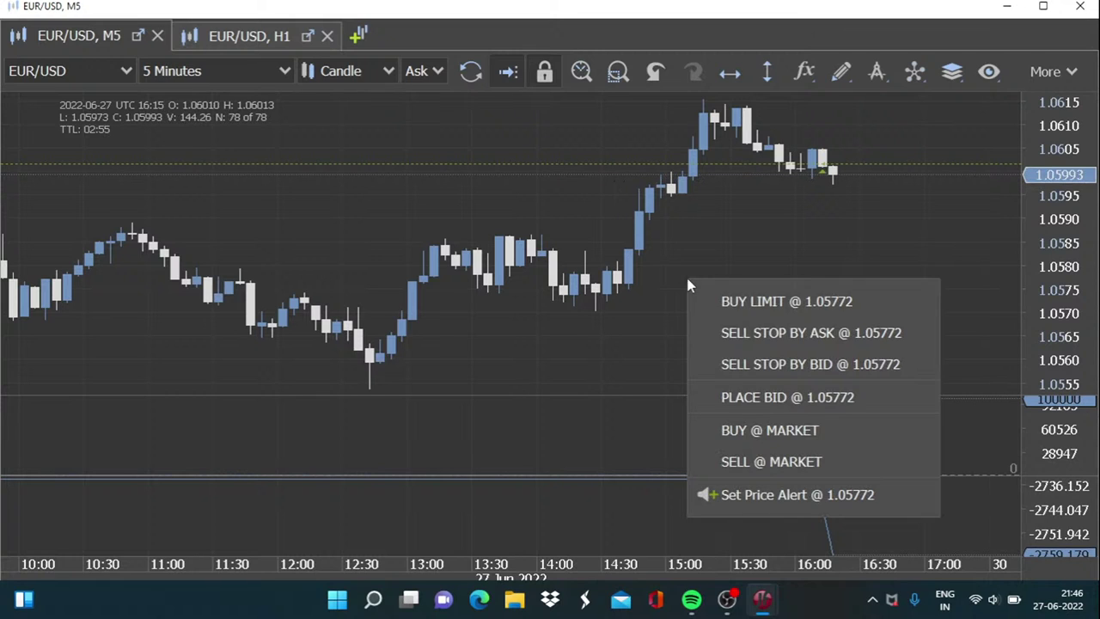
left_click(753, 450)
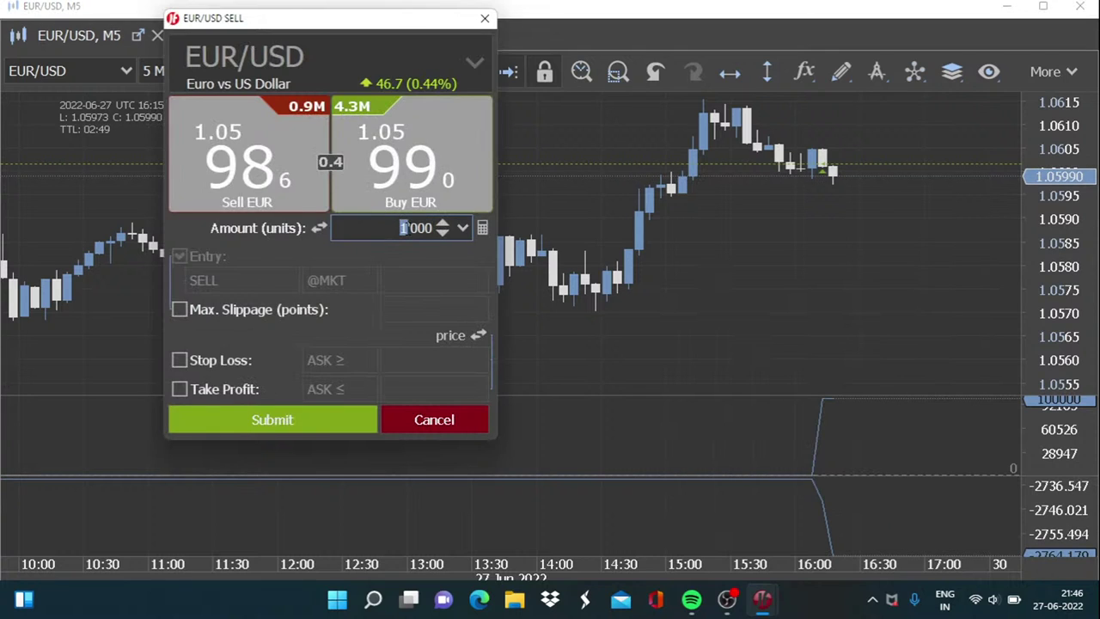
type("50")
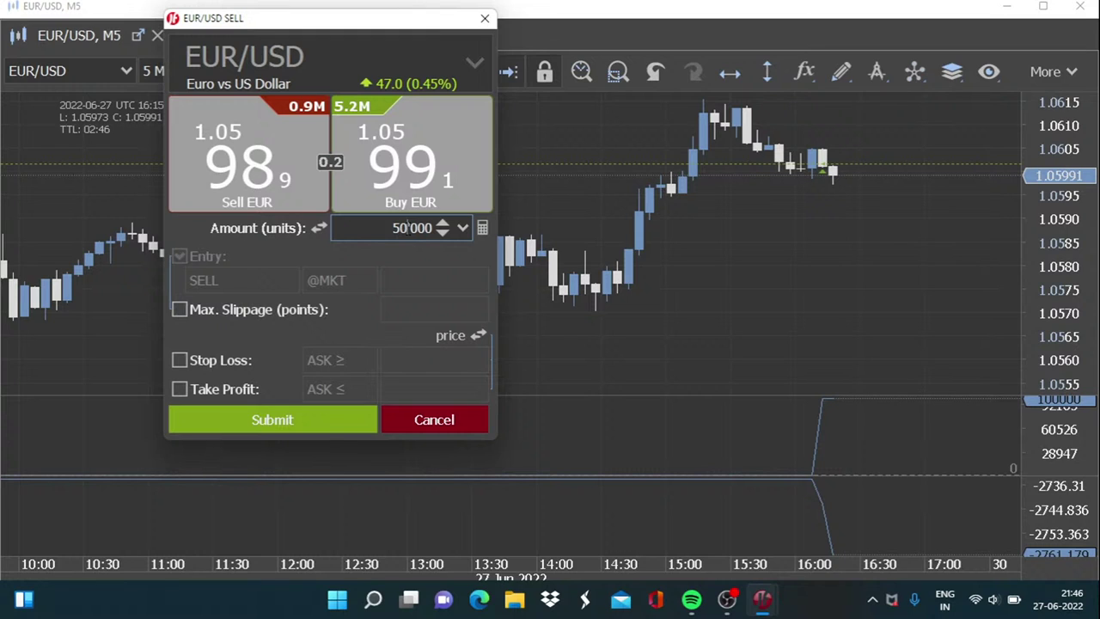
key("Return")
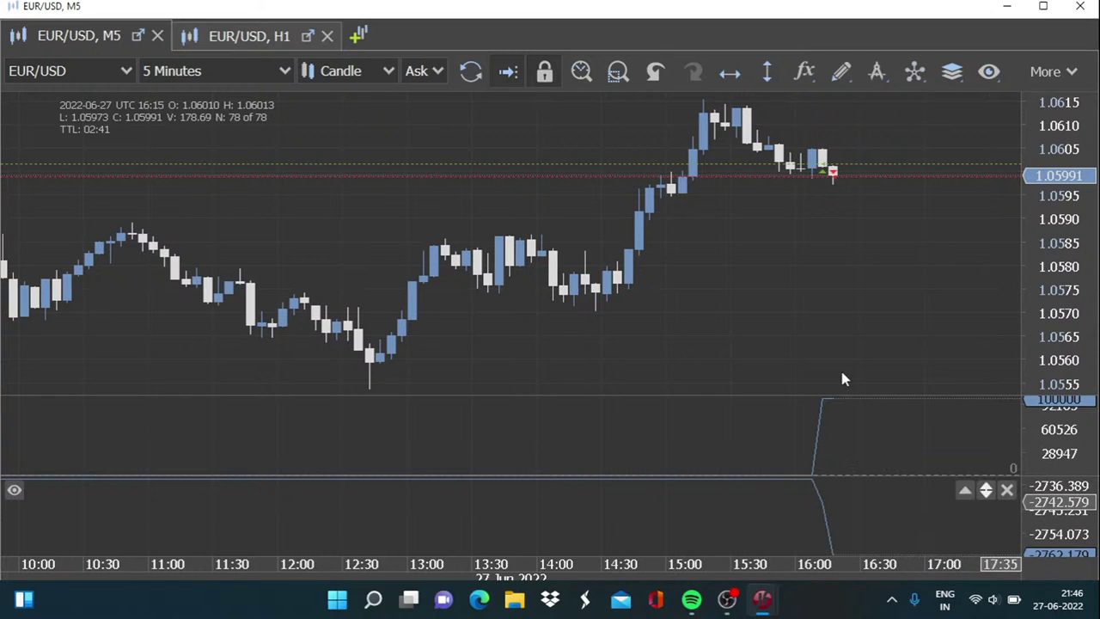
mouse_move(814, 446)
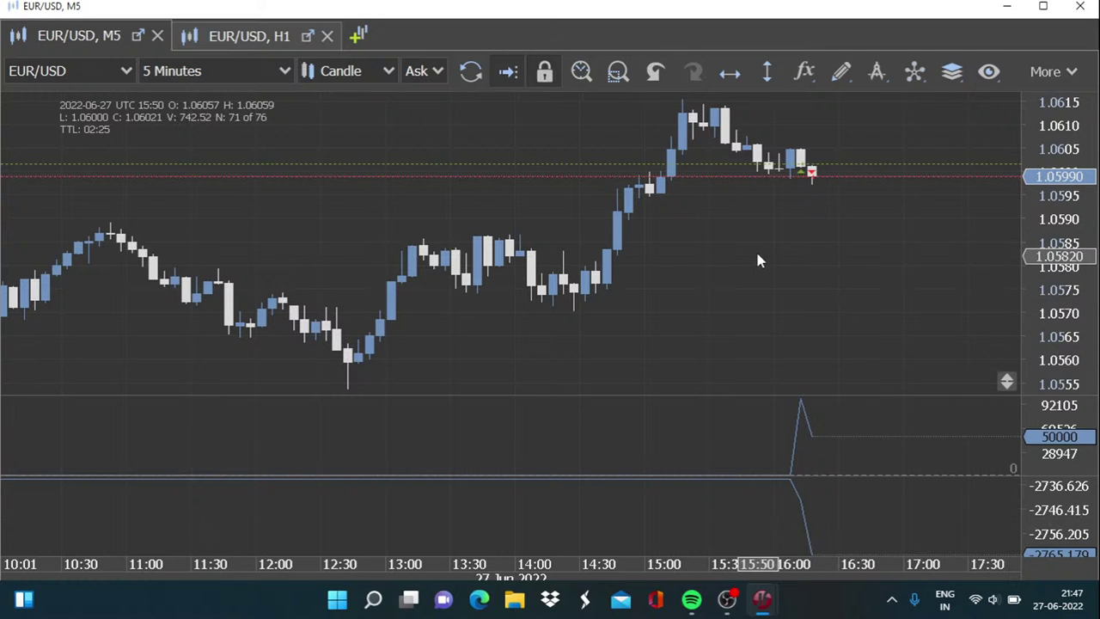
mouse_move(834, 183)
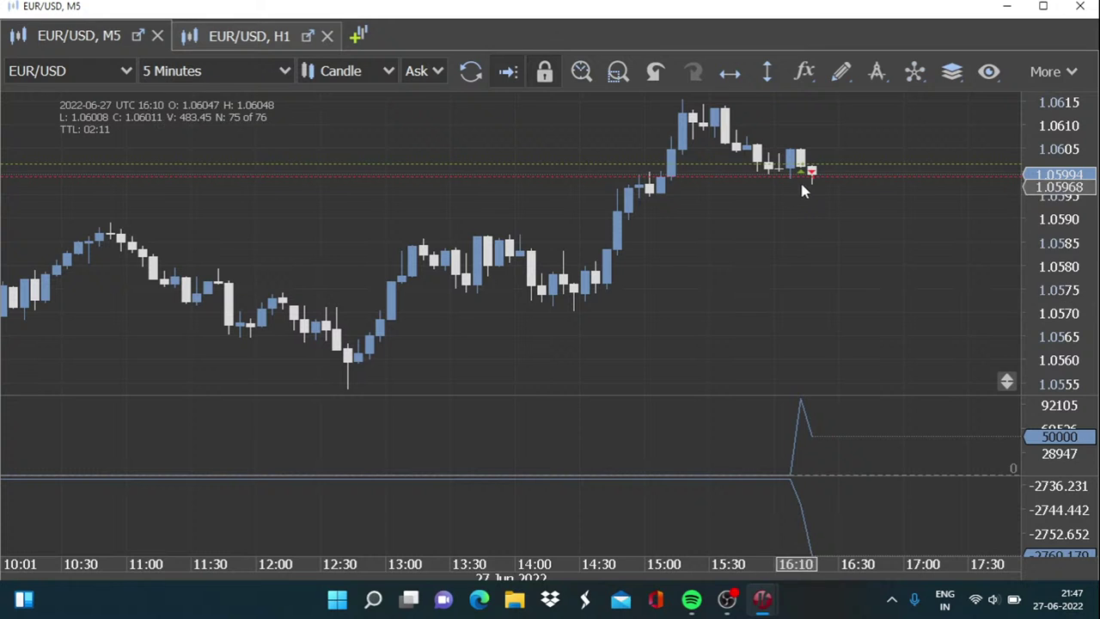
Submit another EUR/USD market sell order, for 100'000 units, and dismiss the fill notification
right_click(688, 271)
left_click(794, 458)
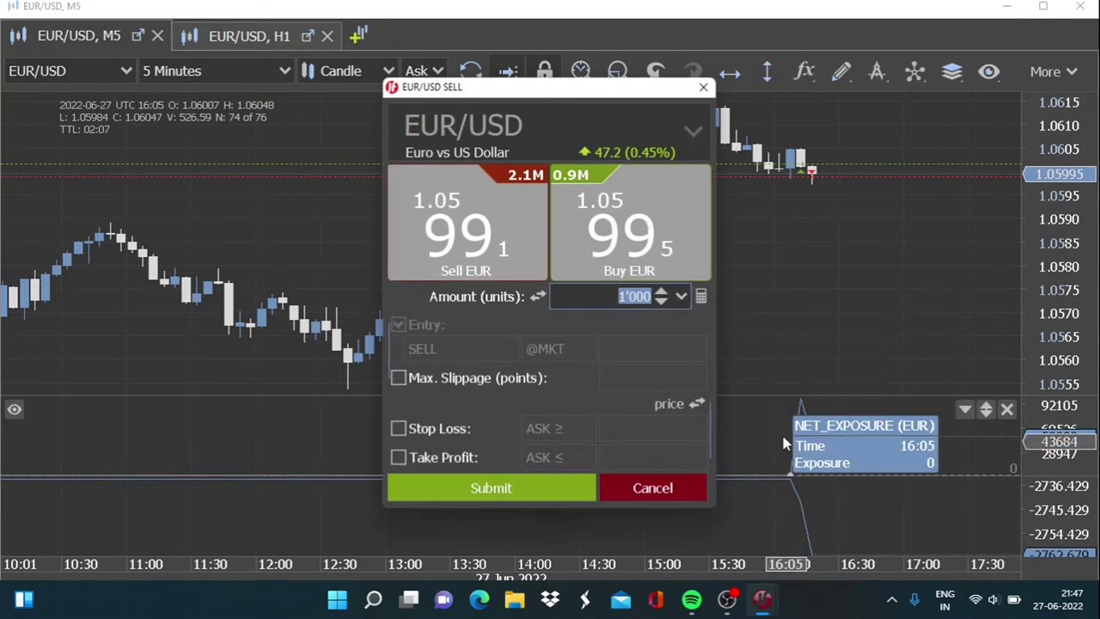
left_click_drag(568, 111, 385, 58)
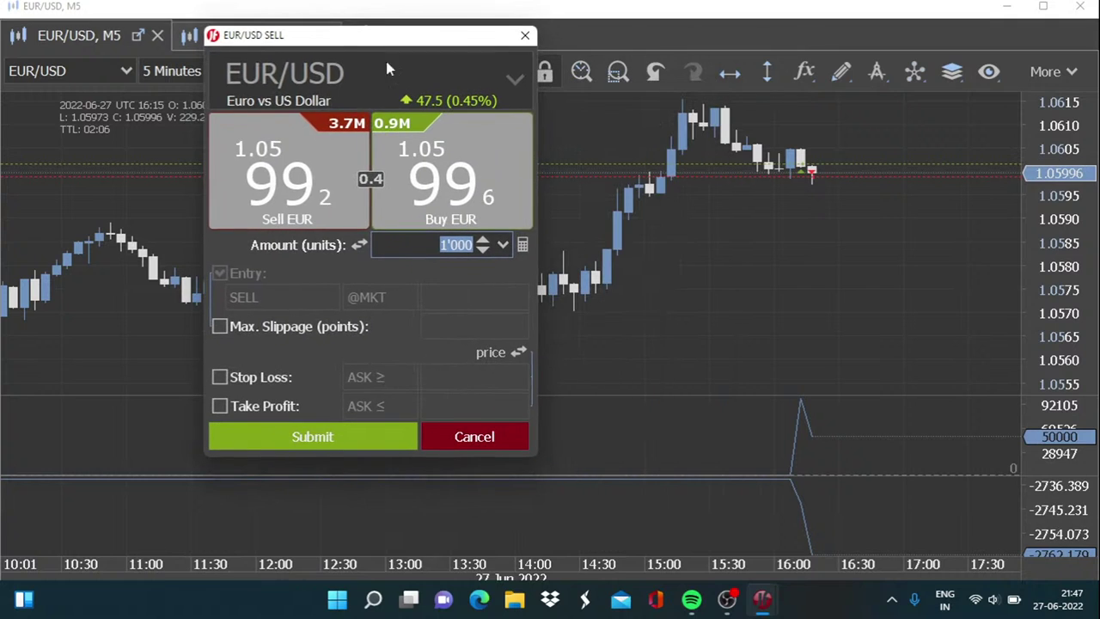
left_click(450, 246)
type("00")
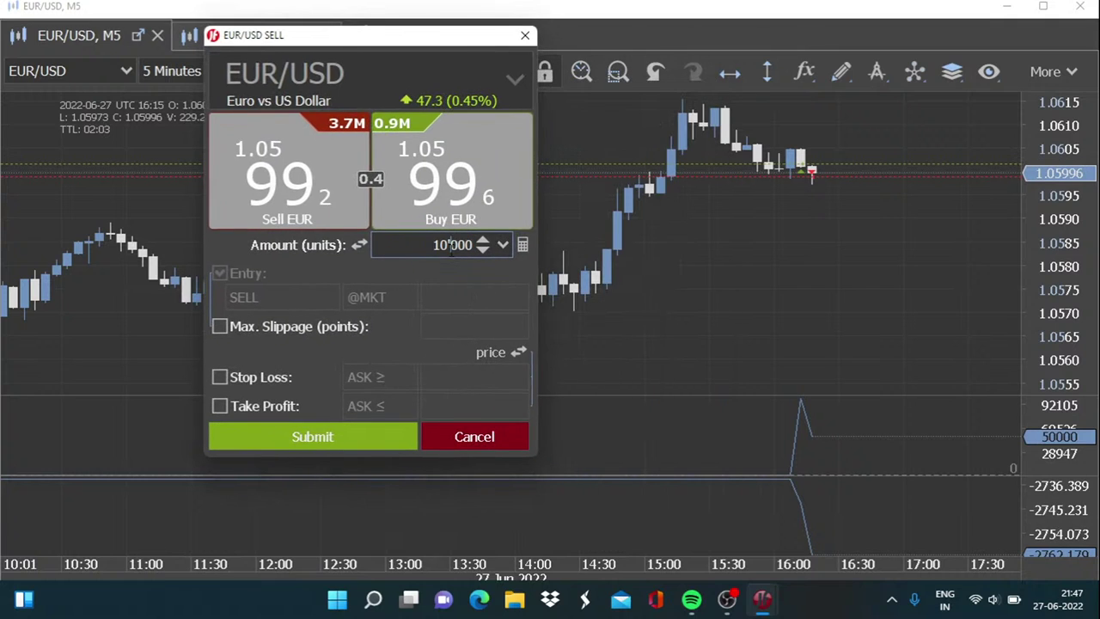
left_click(335, 440)
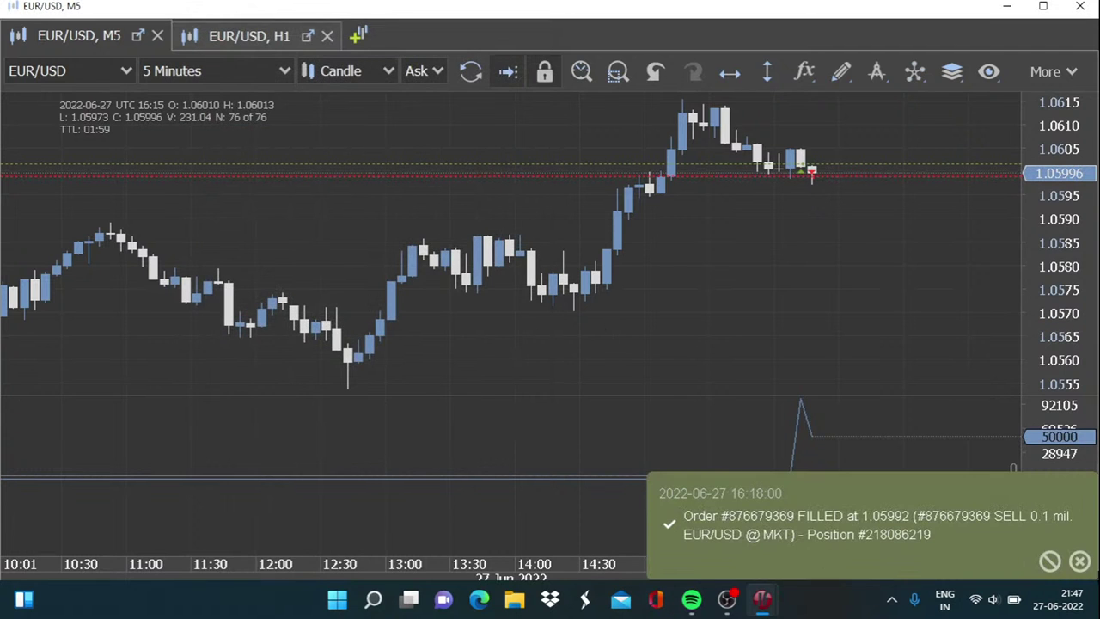
left_click(1079, 560)
Check the Net Exposure and P/L values at the 16:15 candle following the second sell order
left_click_drag(907, 299, 869, 298)
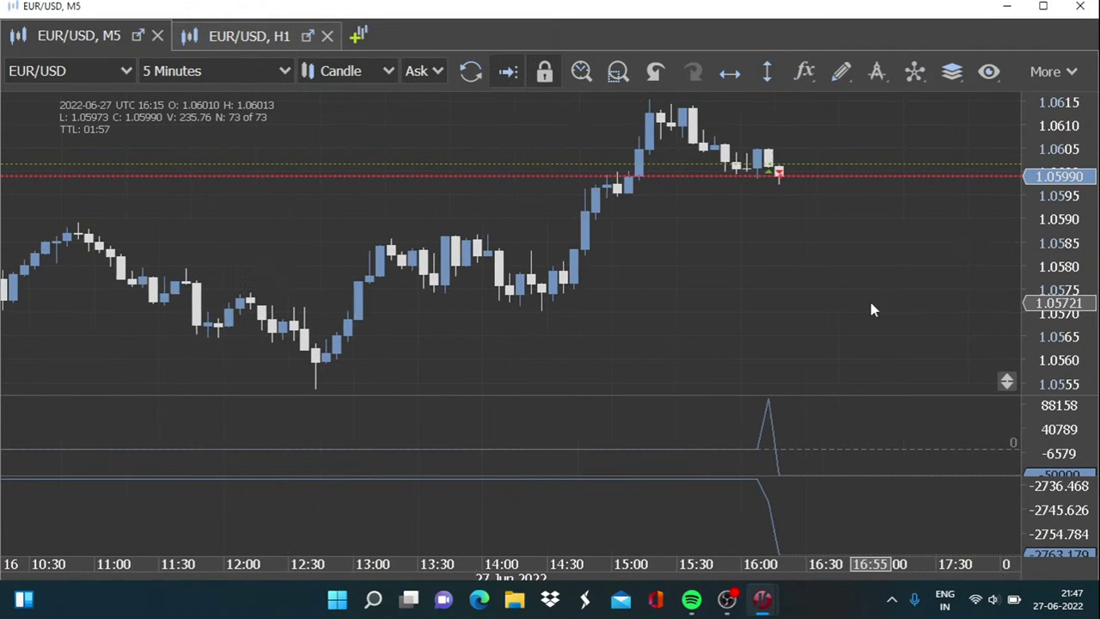
mouse_move(783, 478)
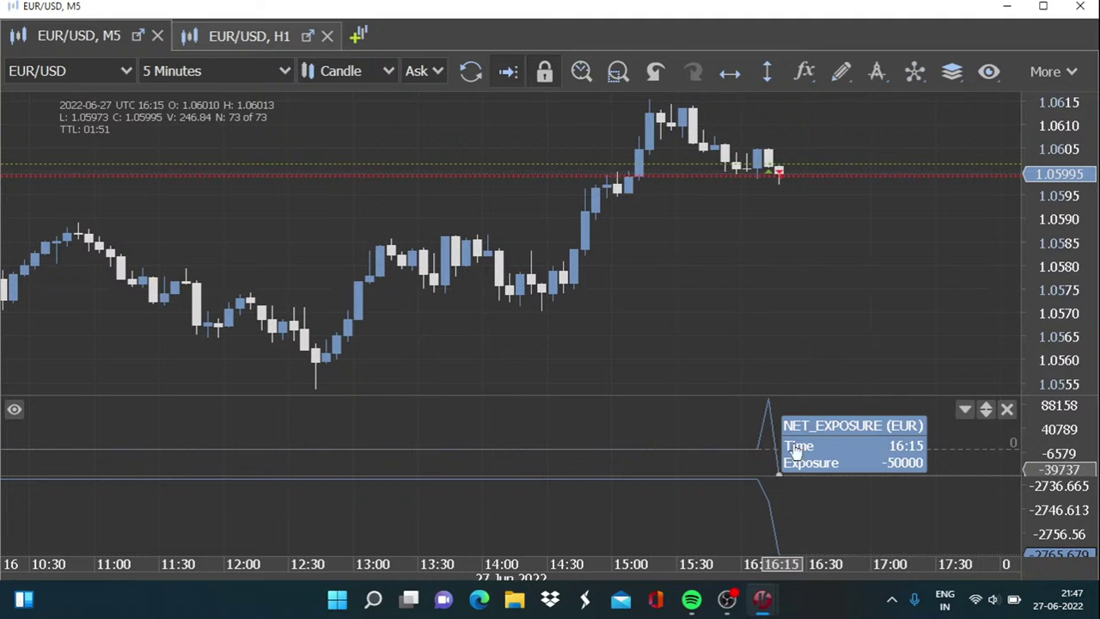
scroll(640, 253, "up", 1)
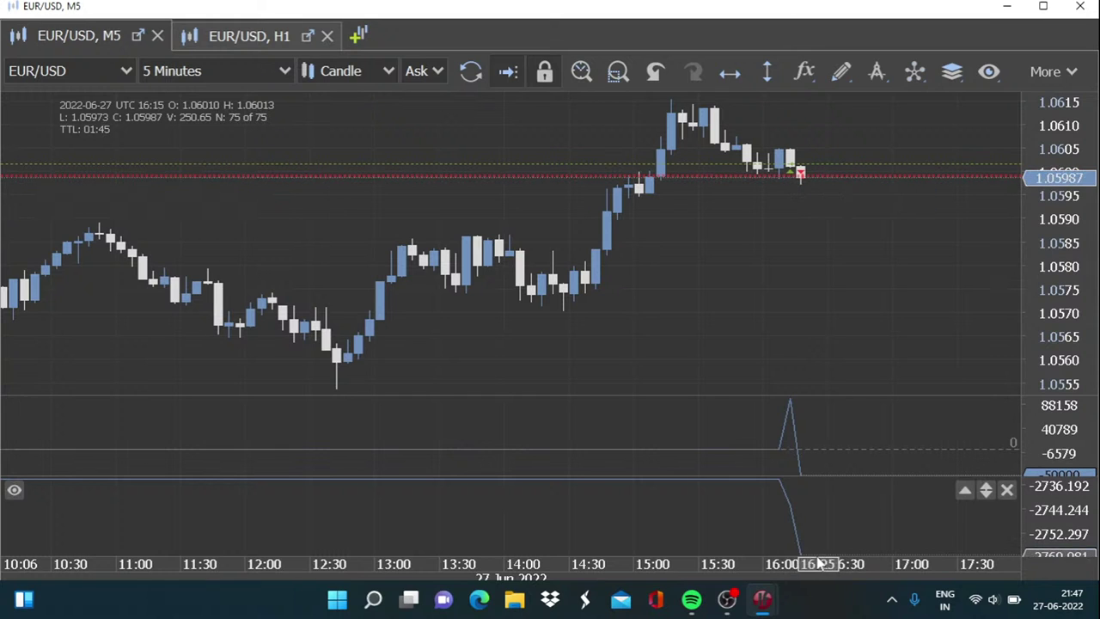
mouse_move(793, 497)
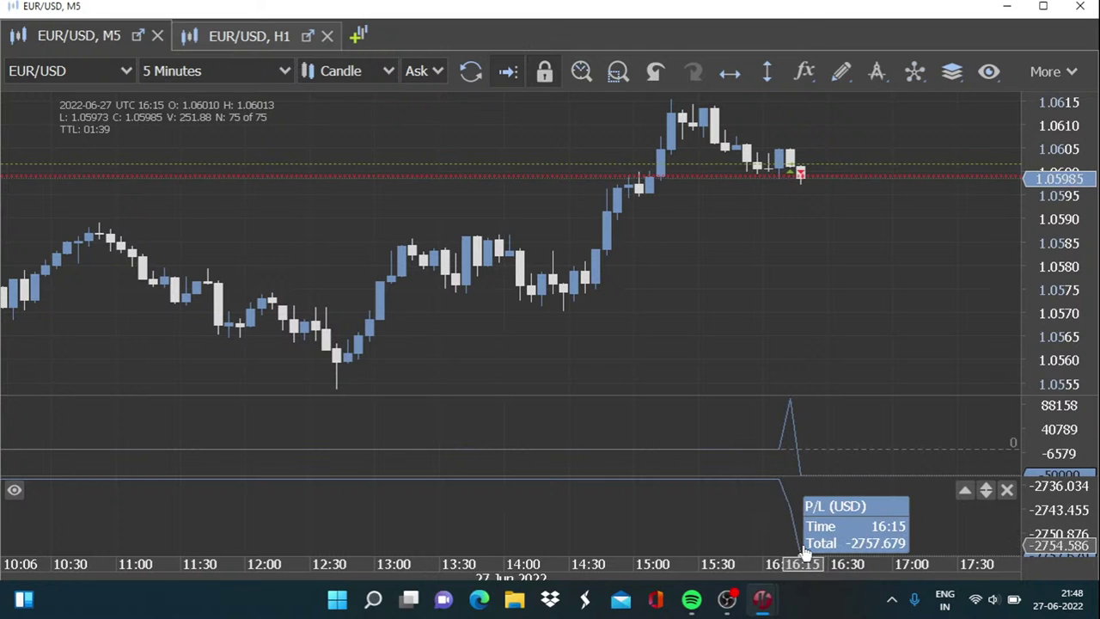
right_click(239, 221)
left_click(355, 379)
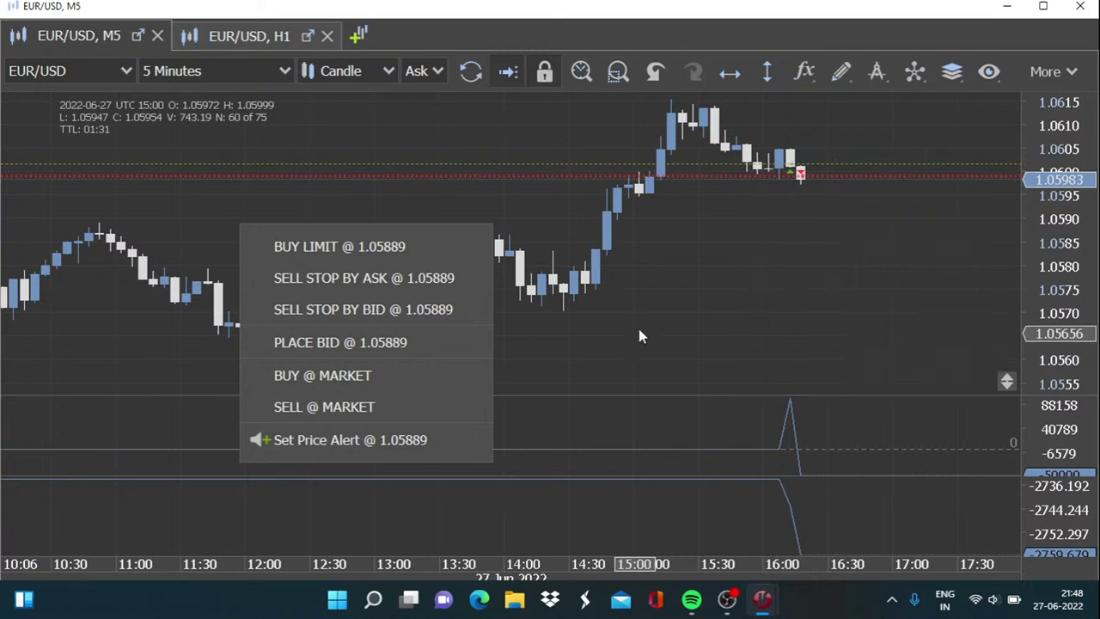
left_click(584, 294)
Submit a third EUR/USD market sell order from the chart, for 100'000 units, and dismiss the fill notification
right_click(349, 211)
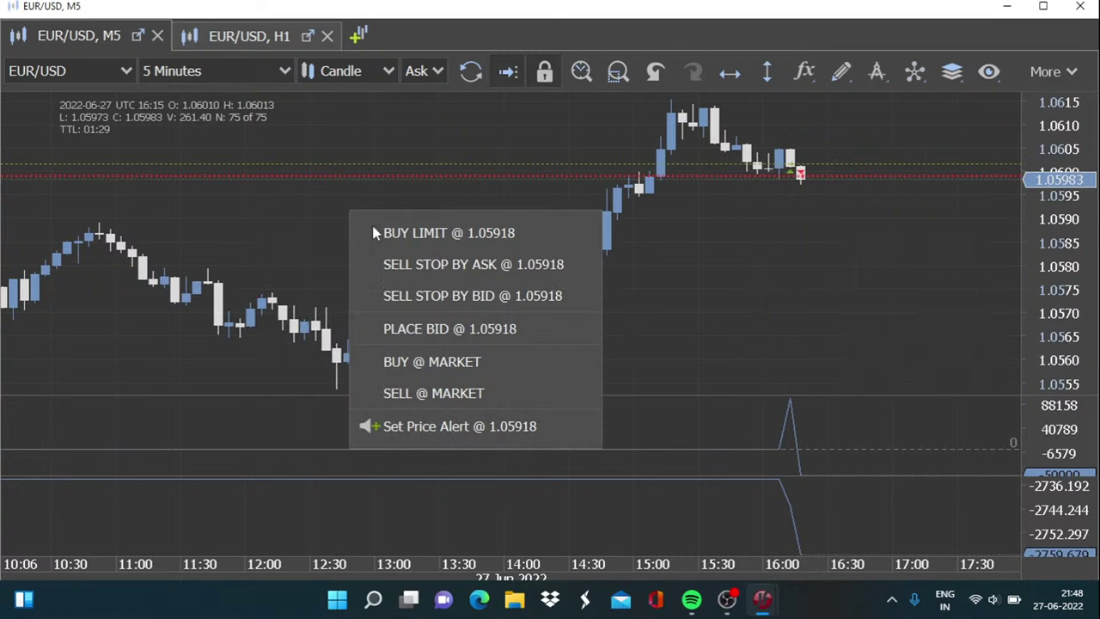
left_click(445, 388)
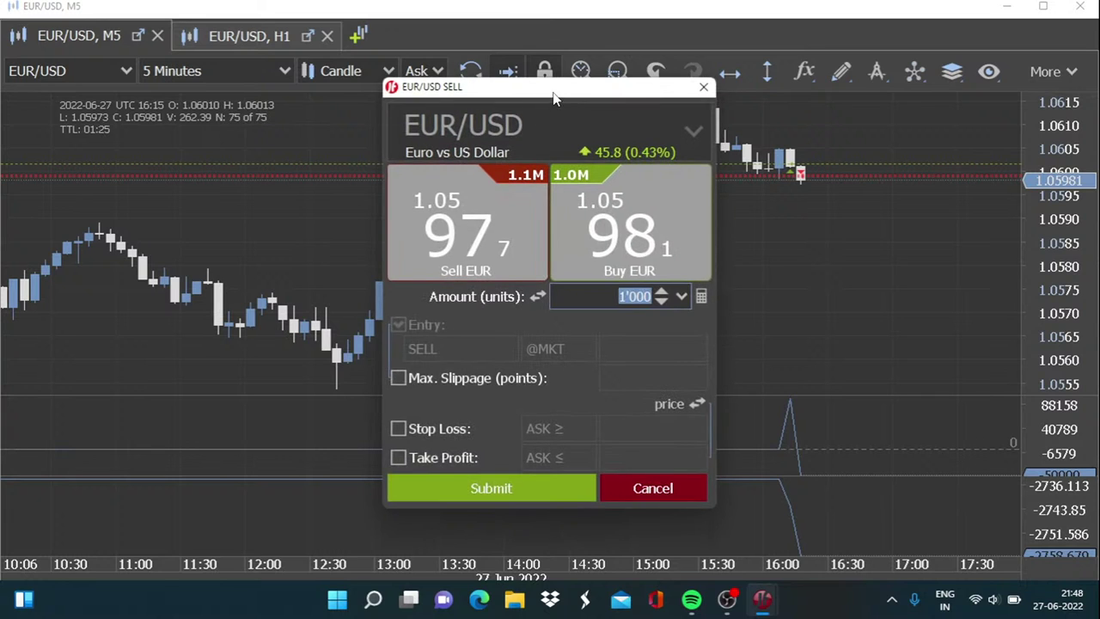
left_click_drag(554, 99, 303, 30)
left_click(376, 228)
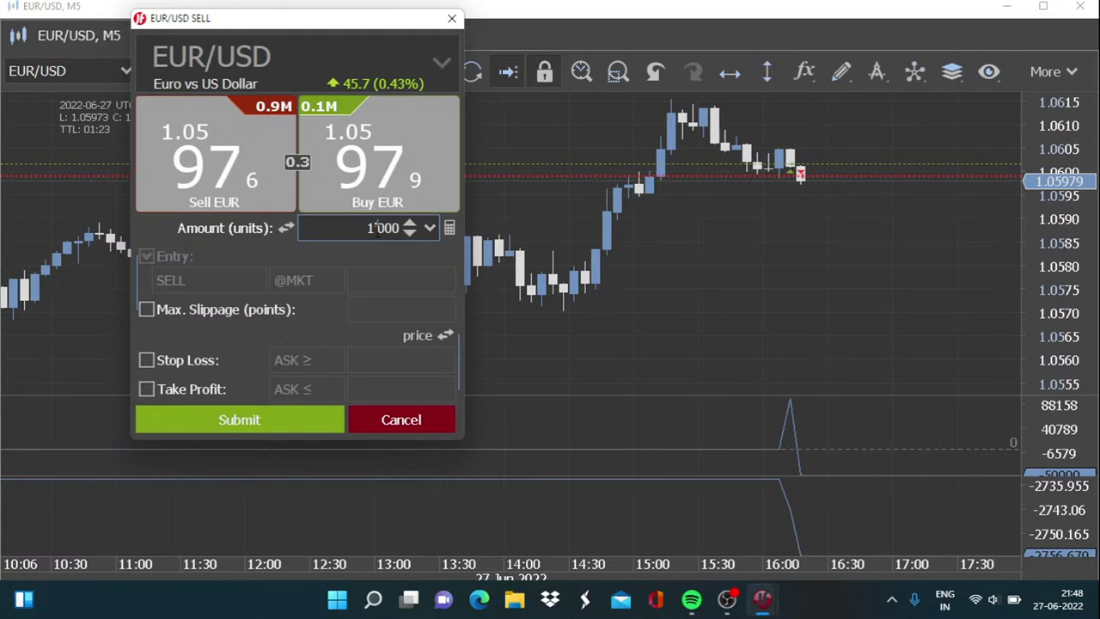
type("00")
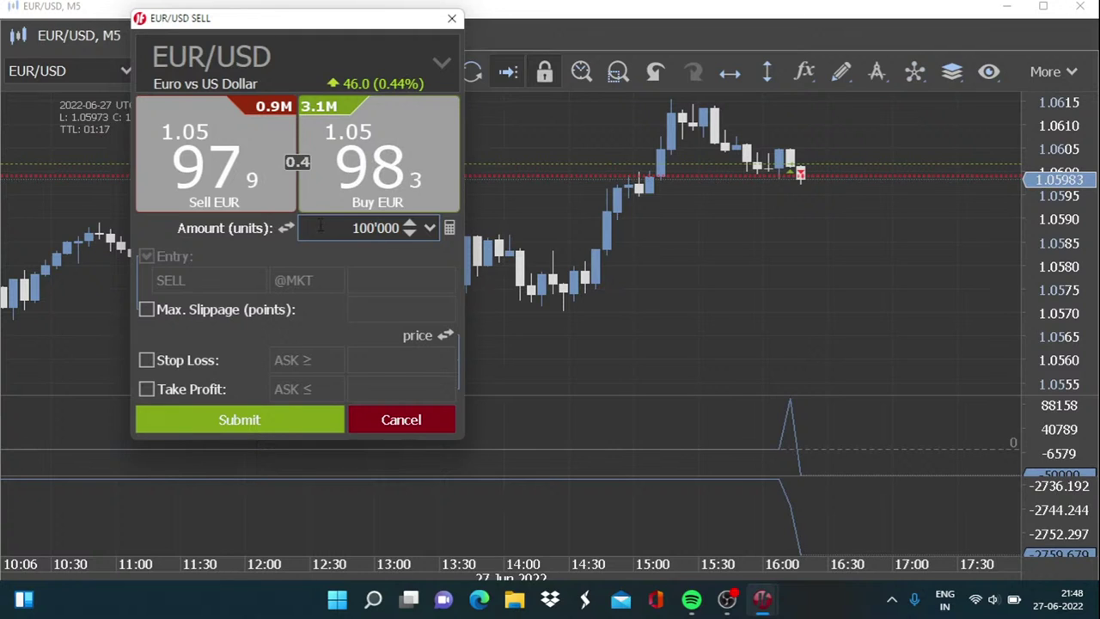
left_click(260, 419)
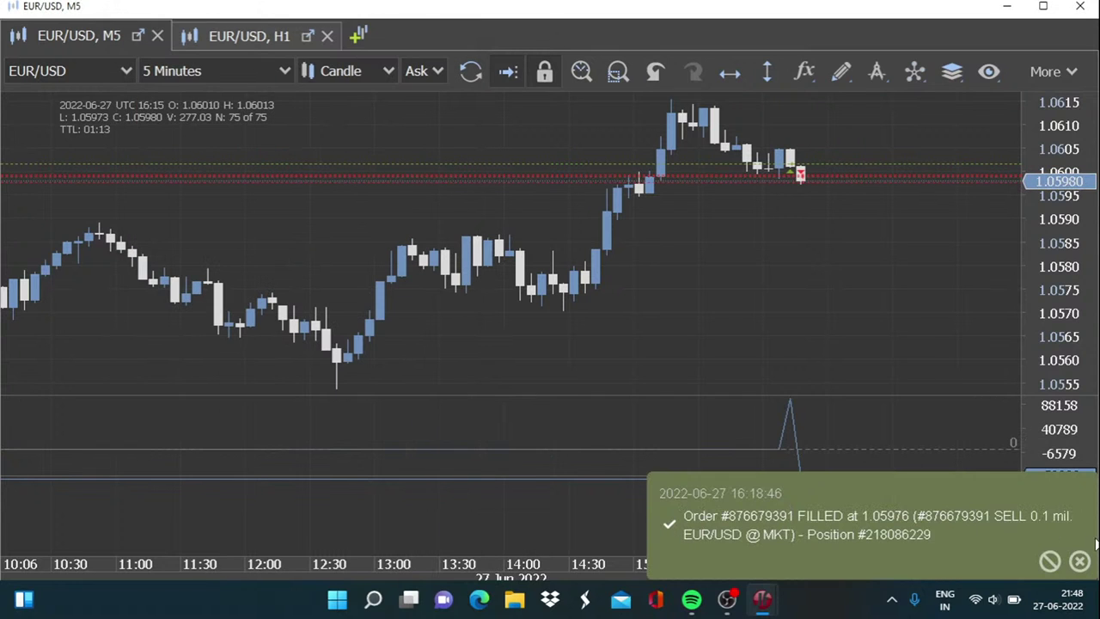
left_click(1080, 560)
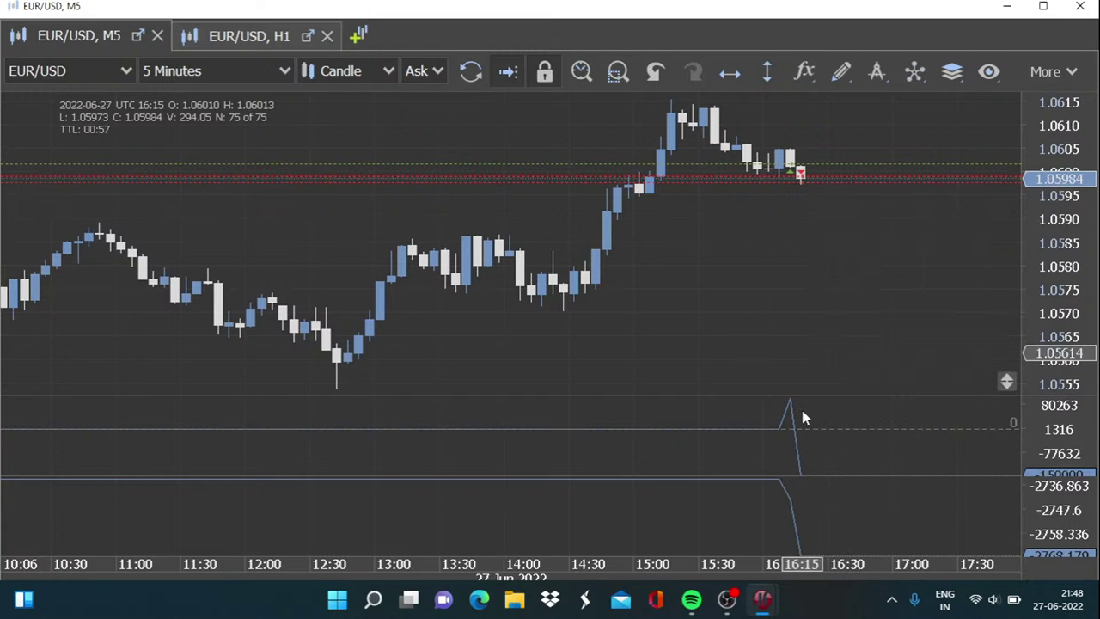
Compare the P/L values at the 16:05 and 16:15 candles after the third sell order
mouse_move(784, 488)
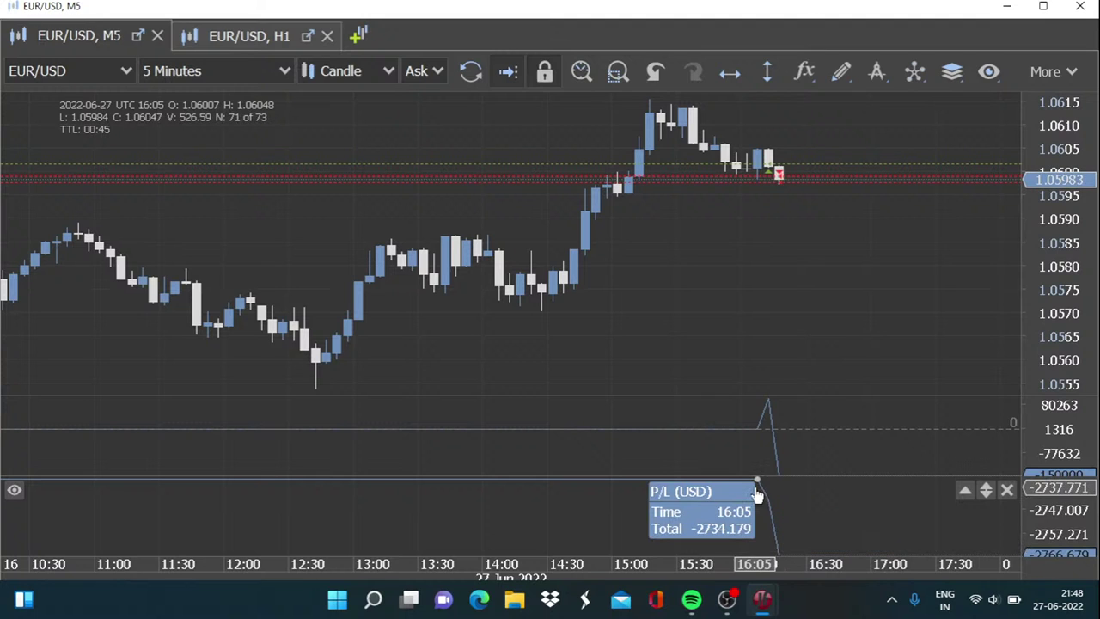
left_click(780, 173)
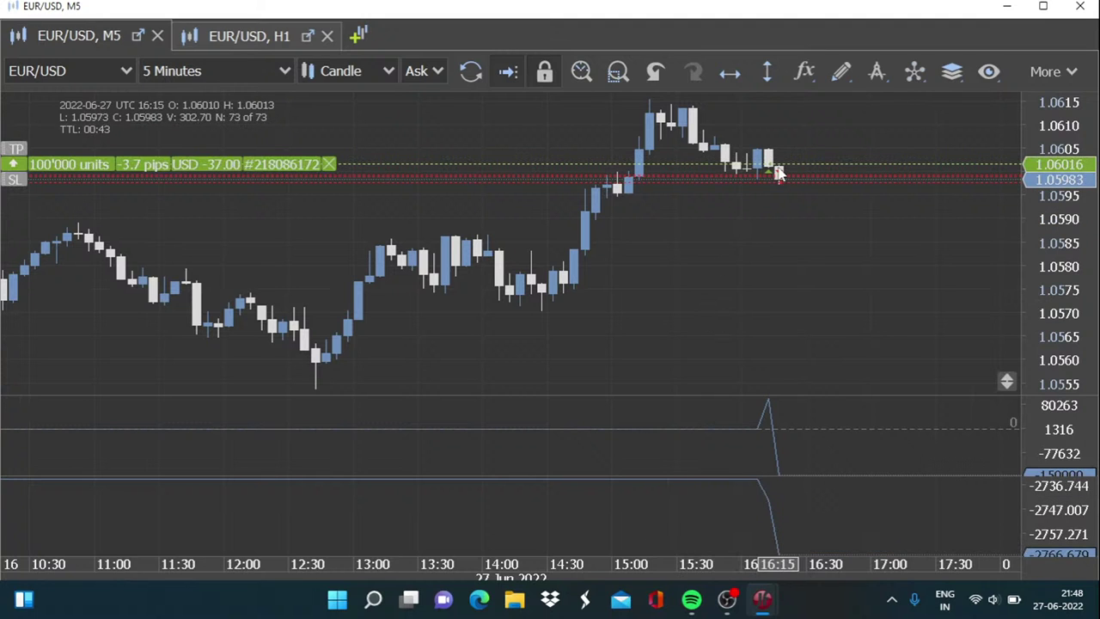
mouse_move(778, 171)
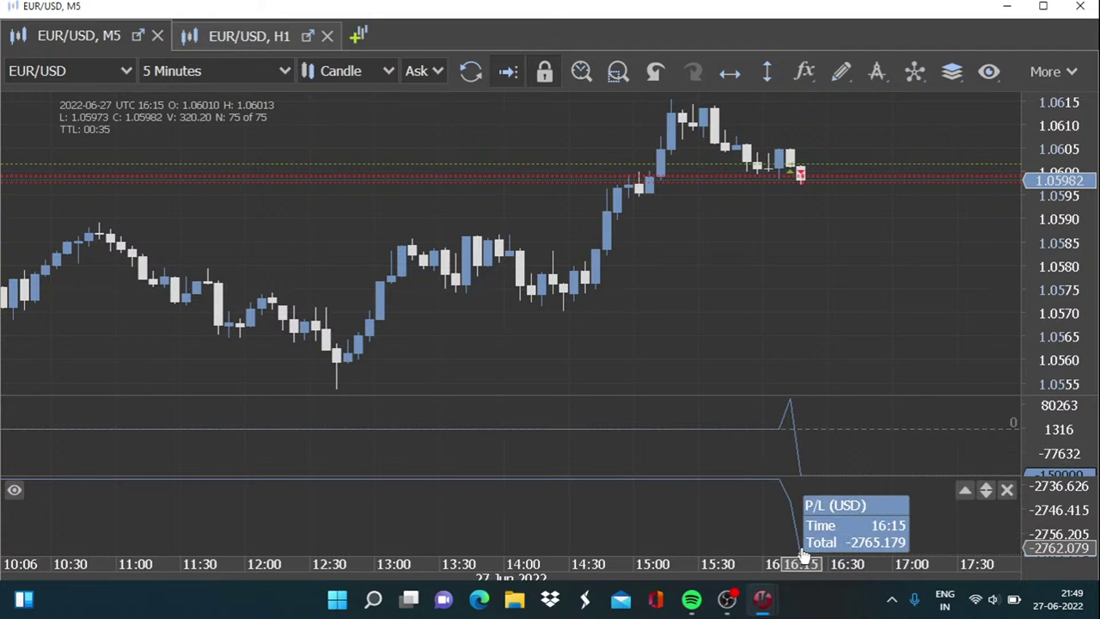
left_click_drag(759, 249, 733, 267)
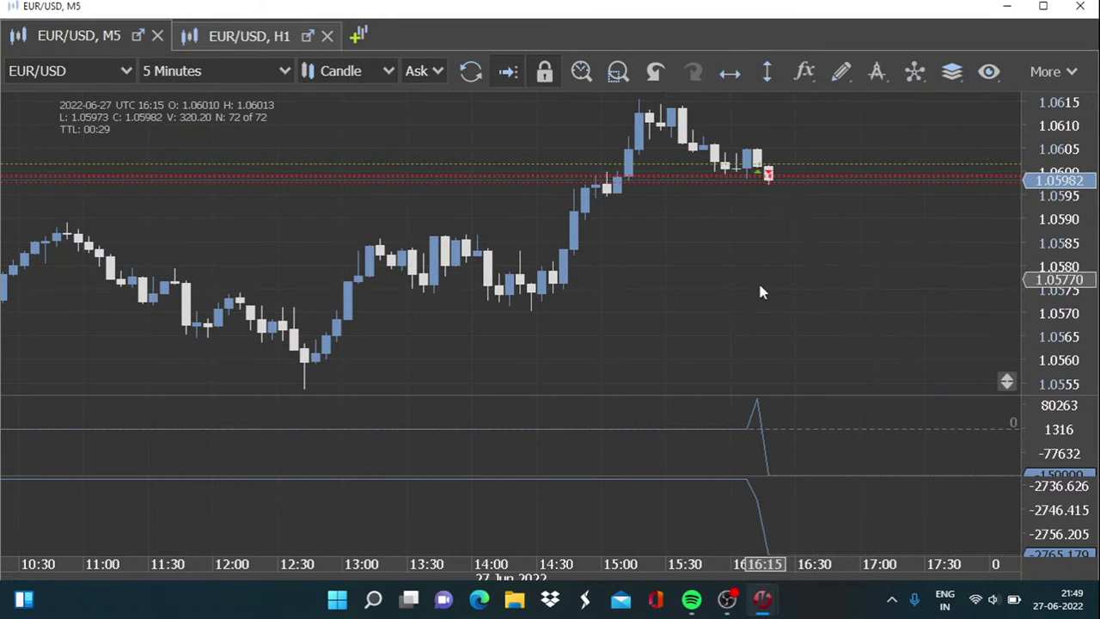
left_click_drag(703, 312, 679, 303)
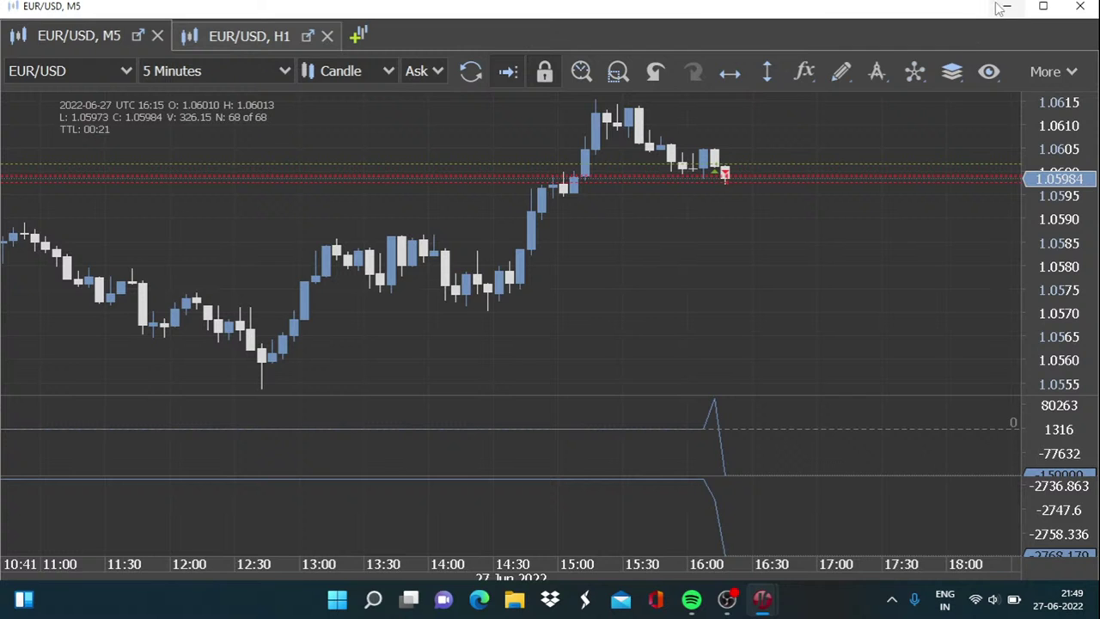
Review exposure and P/L of the open EUR/USD trades in the main platform window's Position Summary and Positions lists, narrowing the Amount column
mouse_move(763, 597)
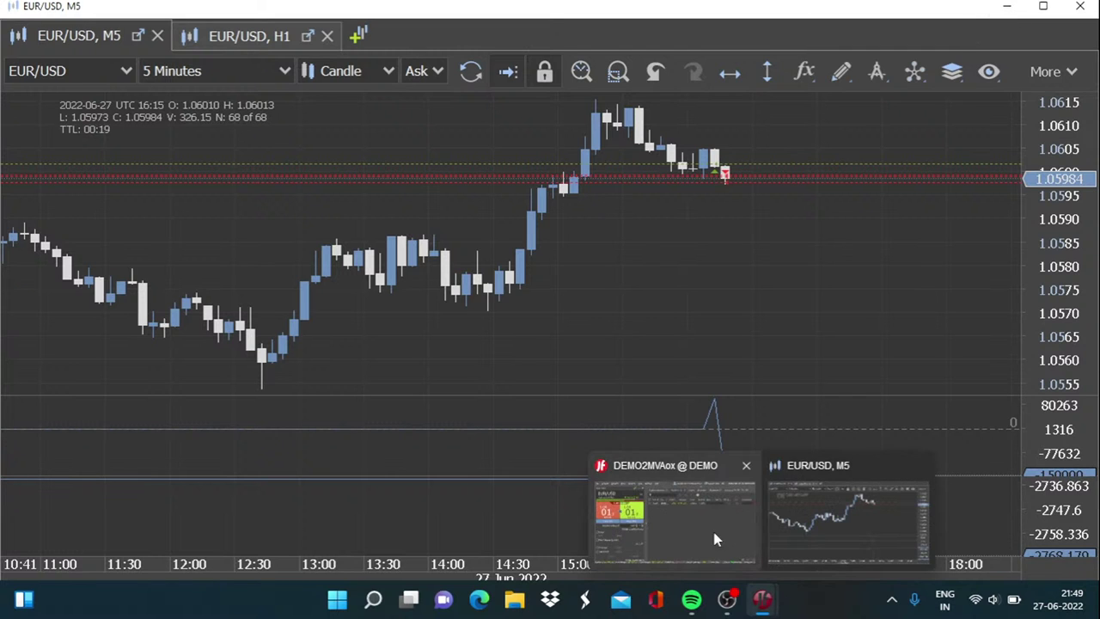
left_click(686, 527)
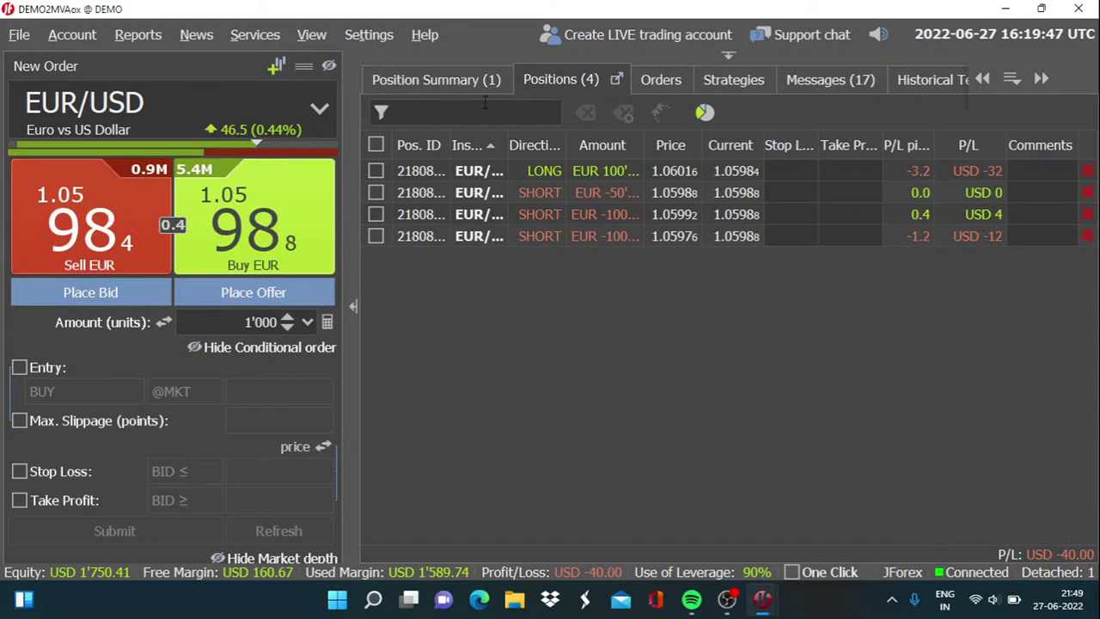
left_click(440, 80)
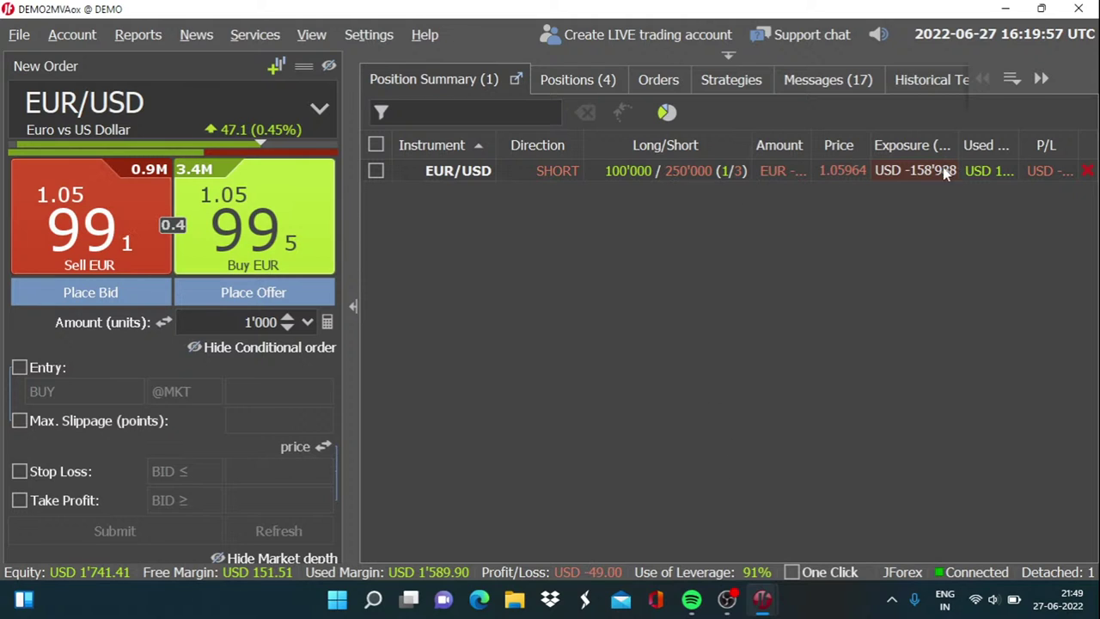
mouse_move(768, 613)
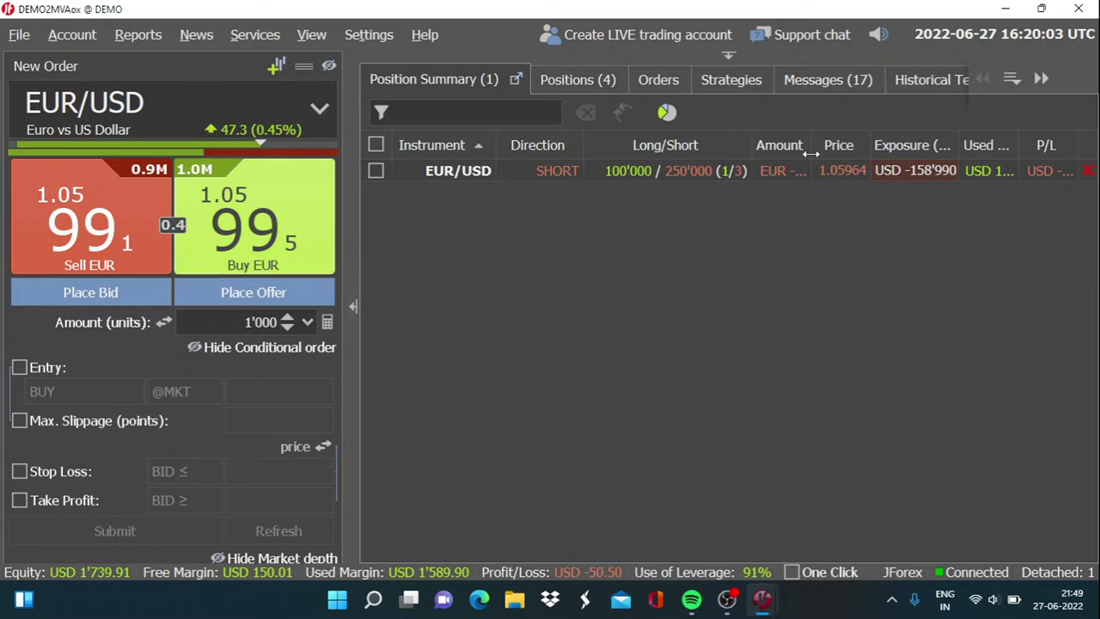
left_click_drag(808, 145, 729, 146)
left_click(574, 81)
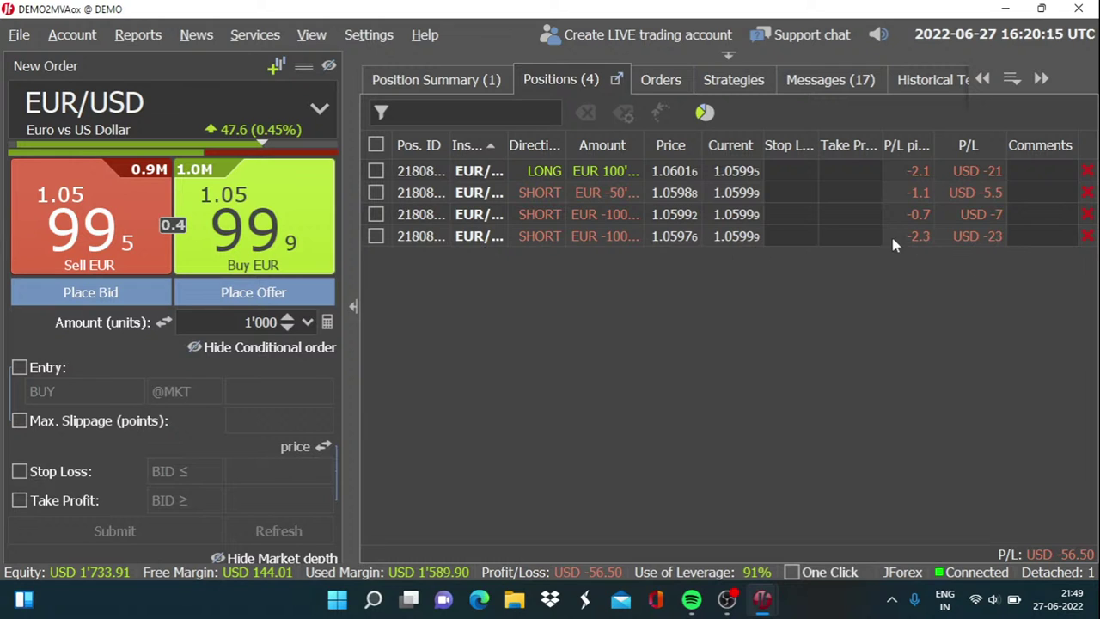
left_click(416, 80)
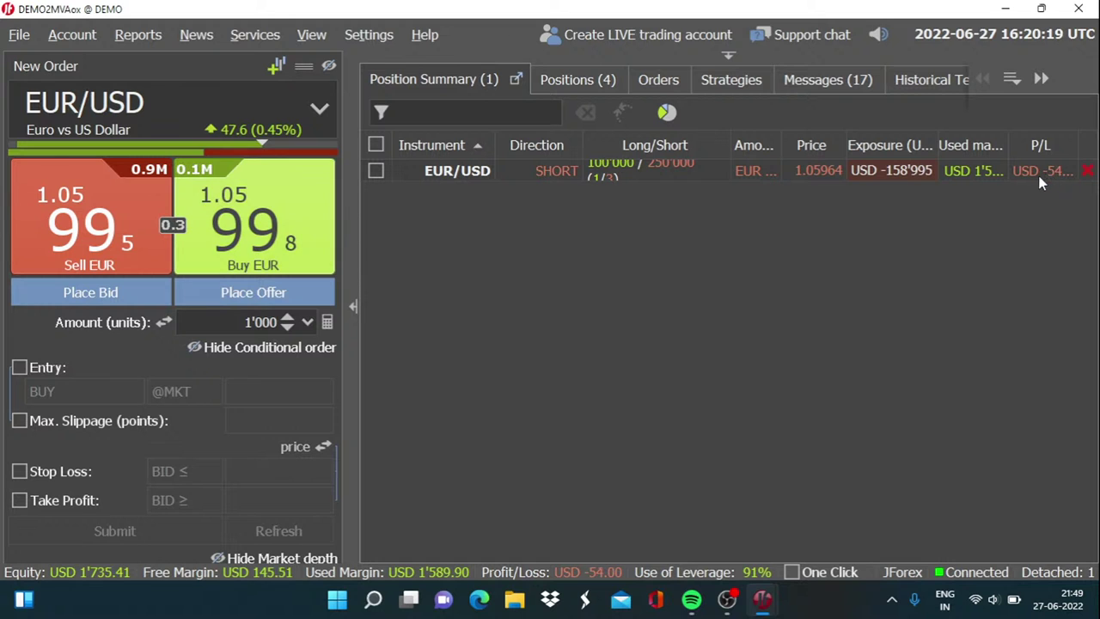
left_click(1005, 8)
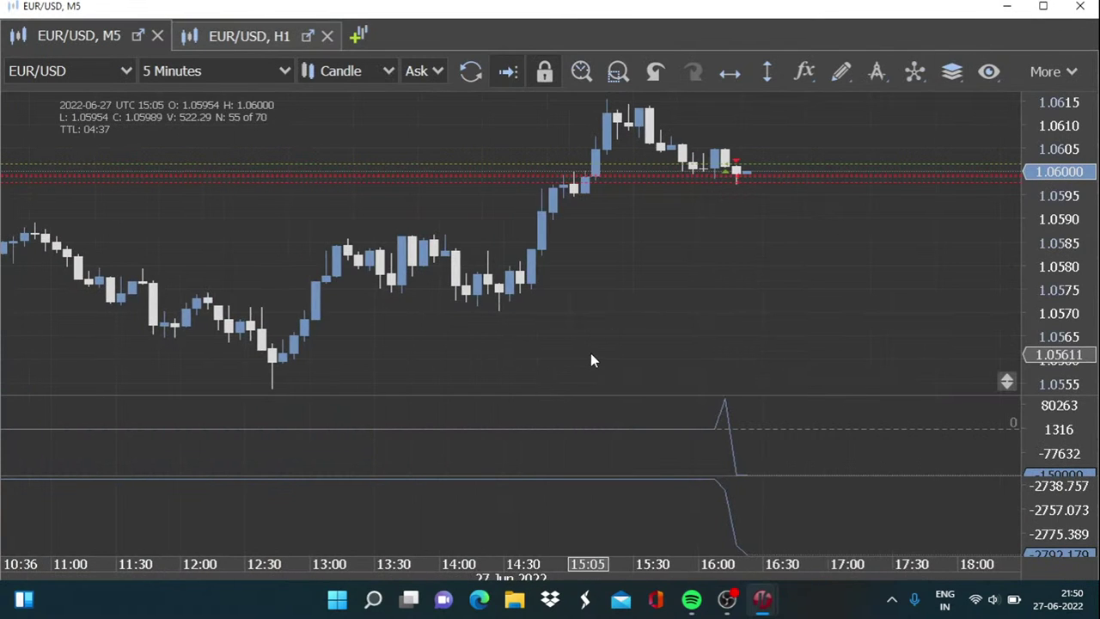
Examine the Net Exposure and P/L lines at the 16:15 and 16:20 candles of the 5-minute chart
mouse_move(723, 177)
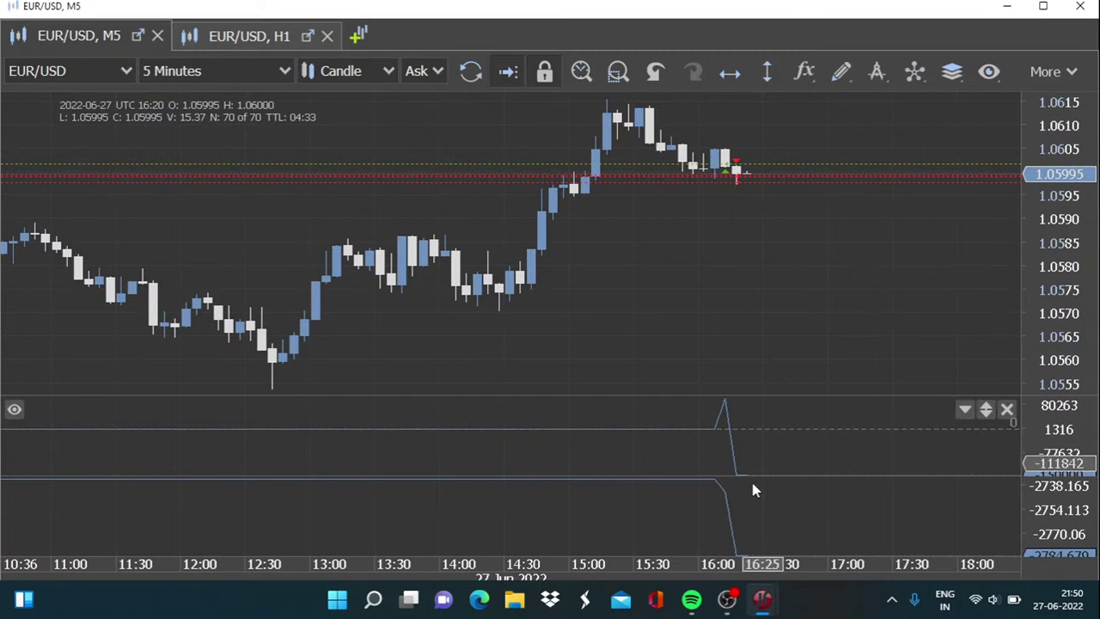
mouse_move(746, 558)
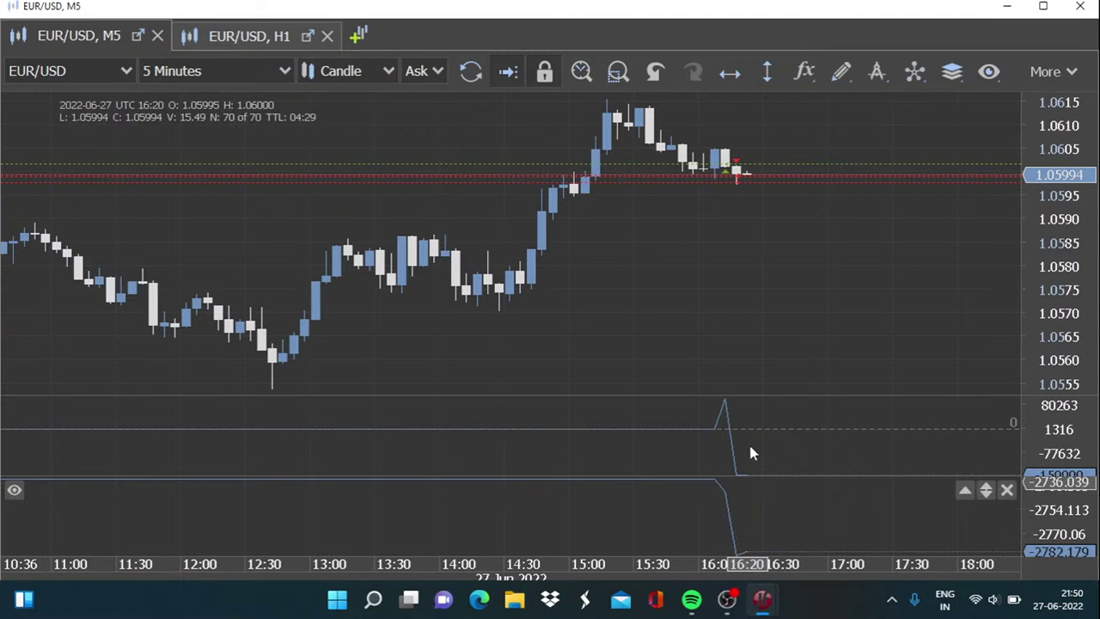
mouse_move(724, 520)
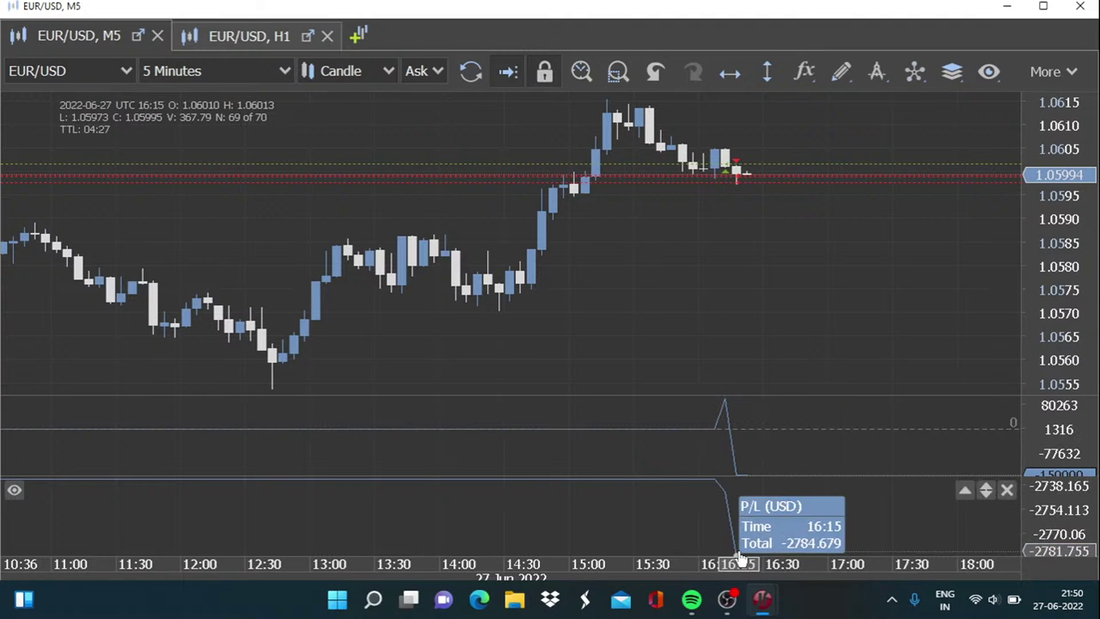
scroll(567, 351, "up", 1)
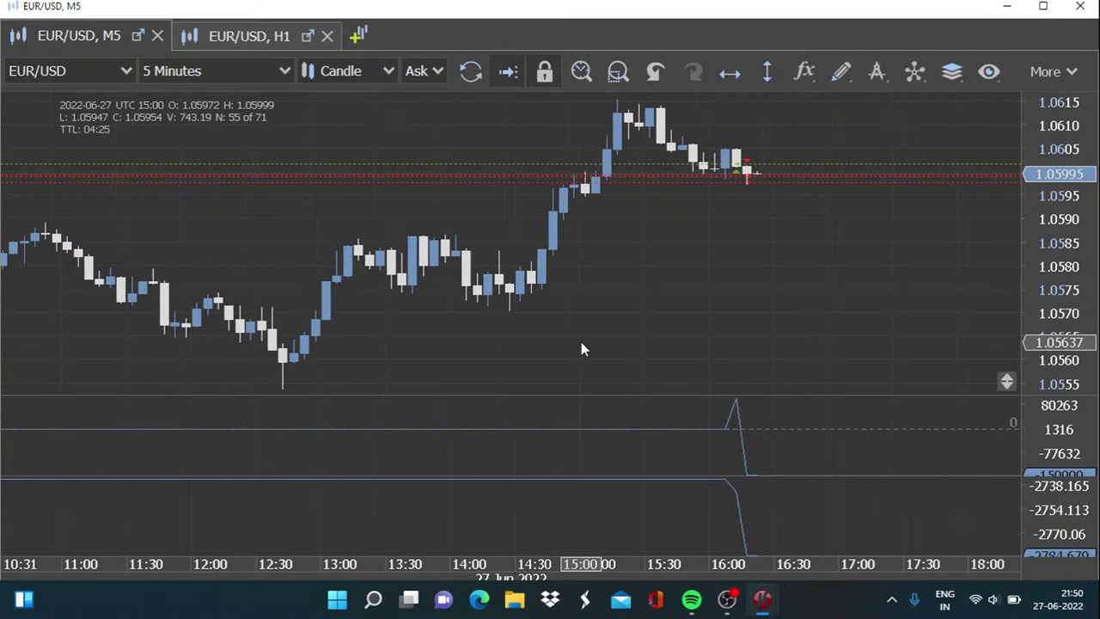
scroll(593, 344, "down", 1)
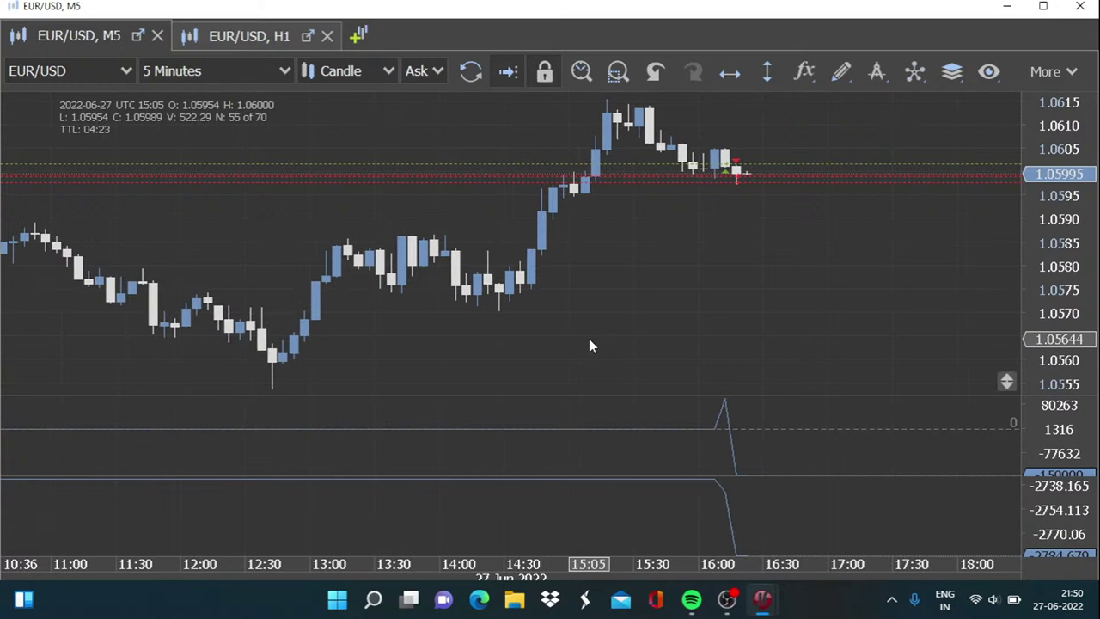
mouse_move(483, 343)
left_mouse_down()
mouse_move(520, 345)
mouse_move(496, 344)
left_mouse_up()
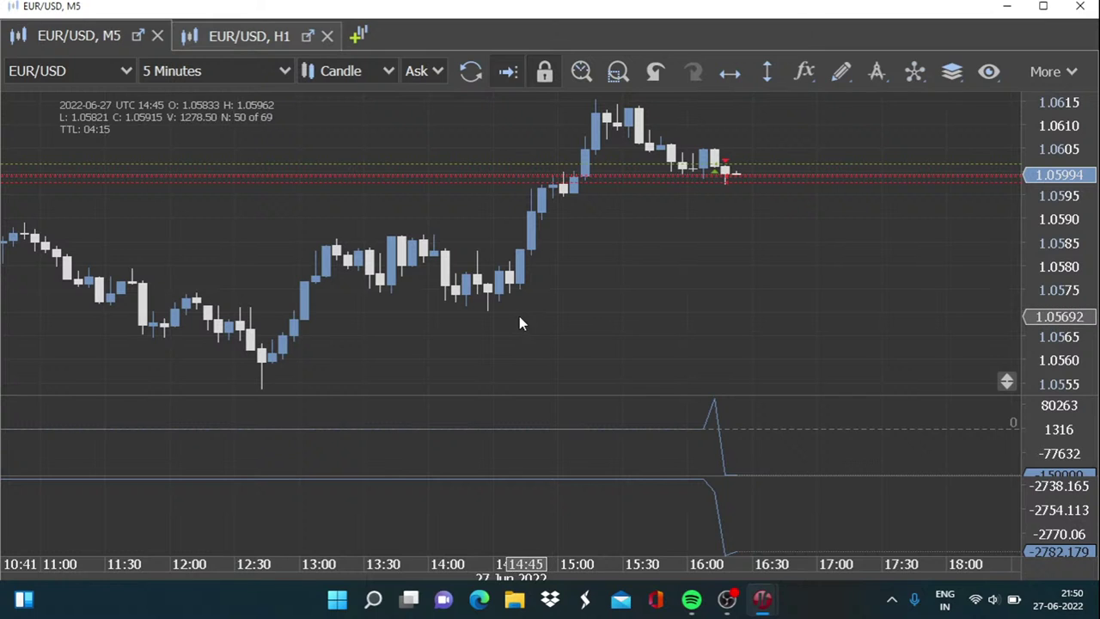
left_click_drag(496, 313, 552, 314)
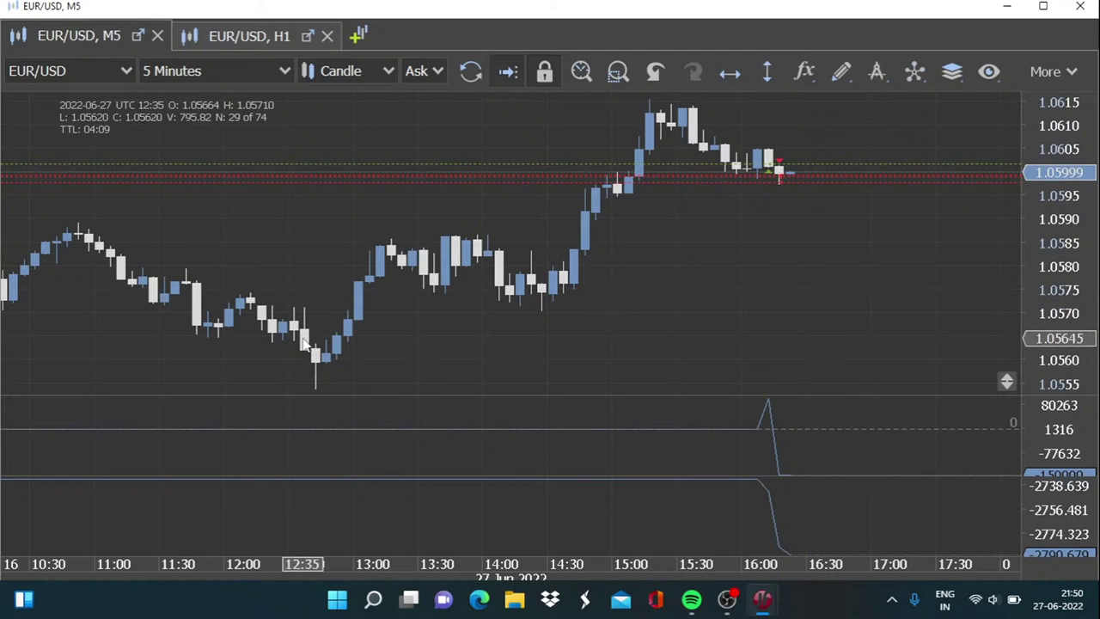
left_click_drag(602, 330, 633, 337)
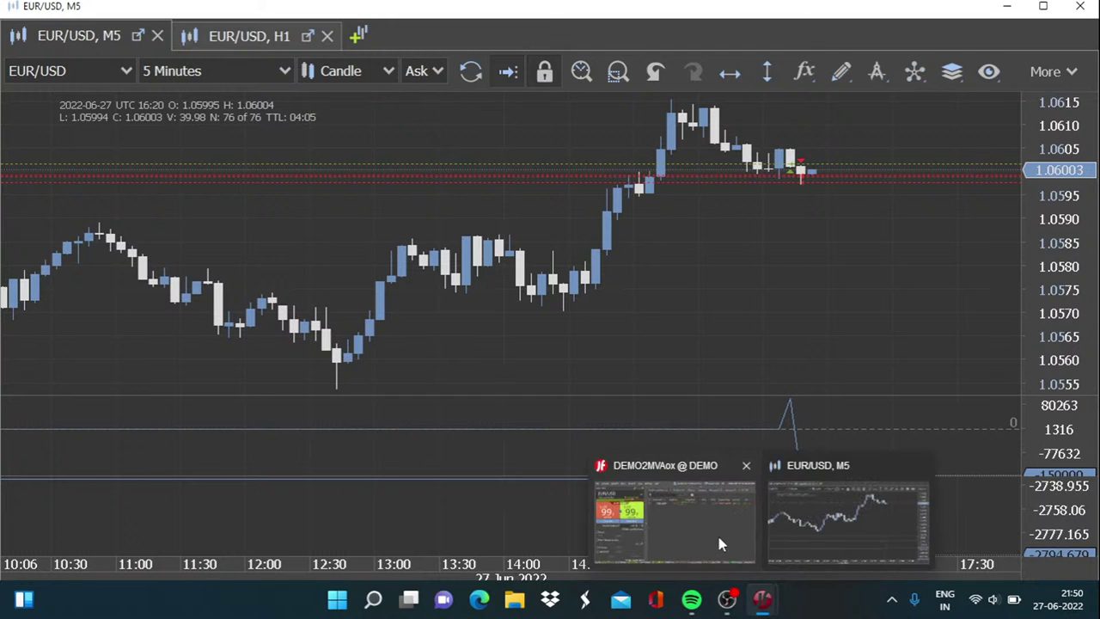
Recheck the EUR/USD exposure and P/L in the position summary against the indicator lines on the chart
left_click(716, 533)
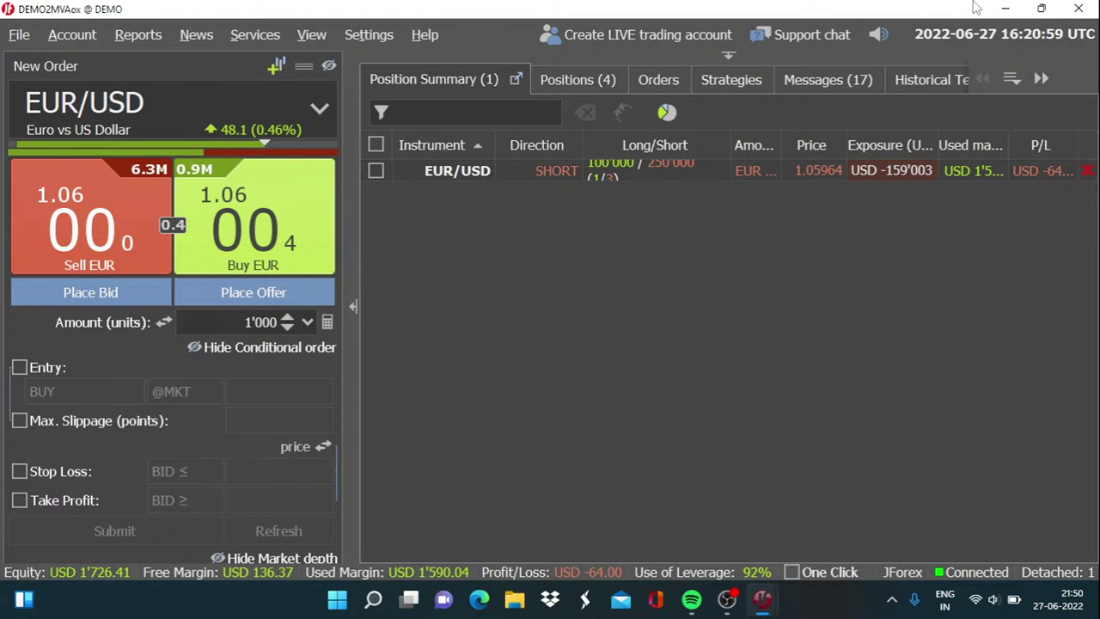
left_click(1004, 8)
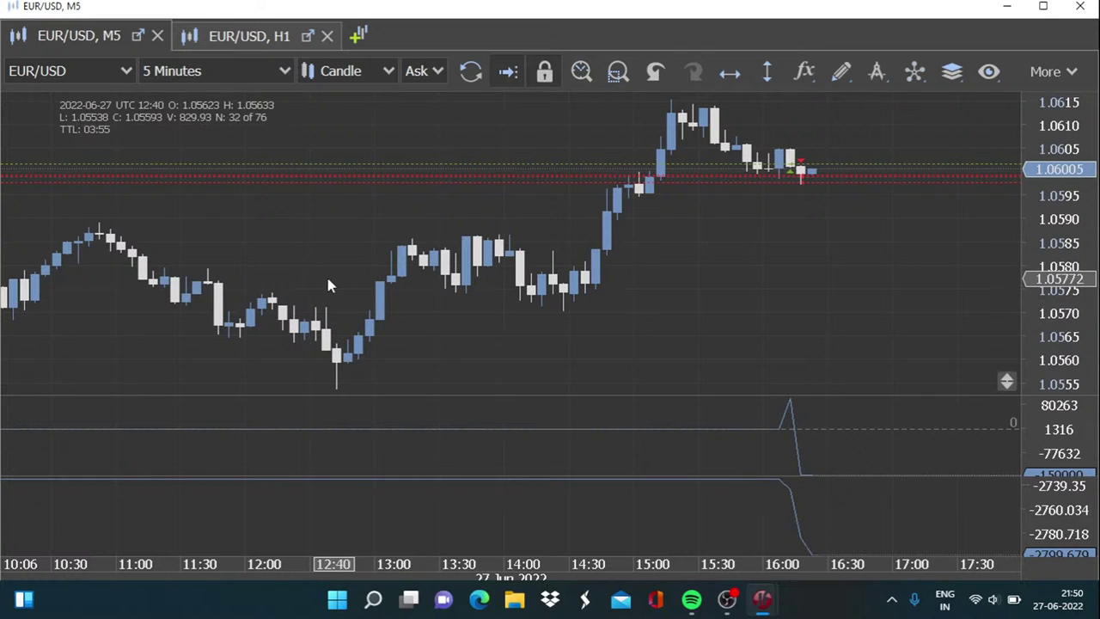
scroll(348, 275, "up", 3)
scroll(350, 272, "down", 2)
scroll(637, 292, "down", 2)
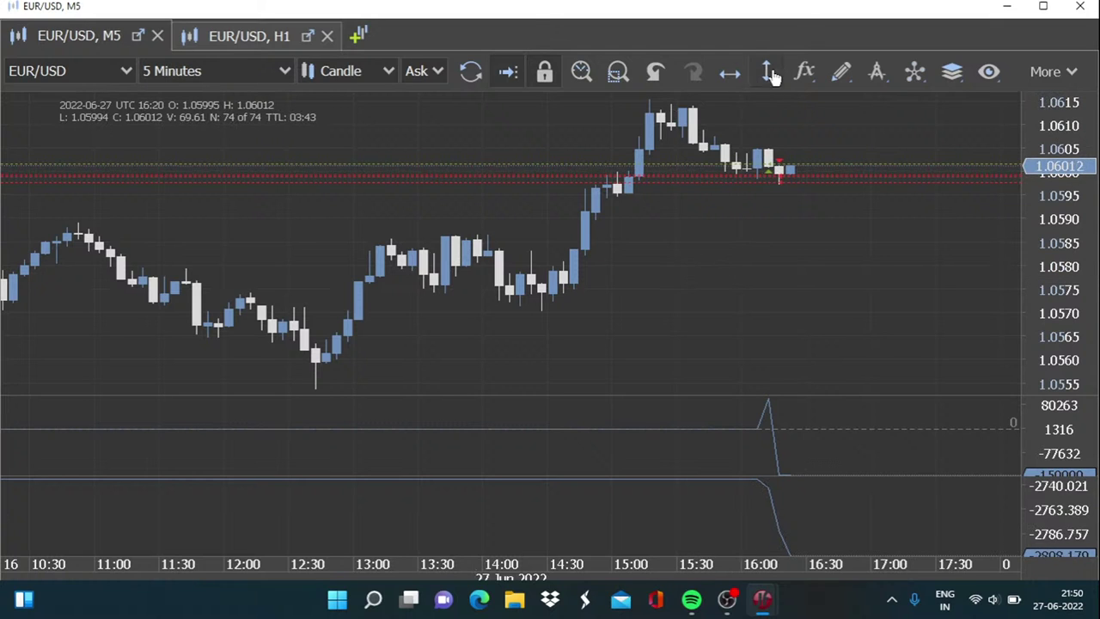
View the Account Statistics and Bill Williams groups in the Add Indicator dialog and close it without adding anything
left_click(805, 77)
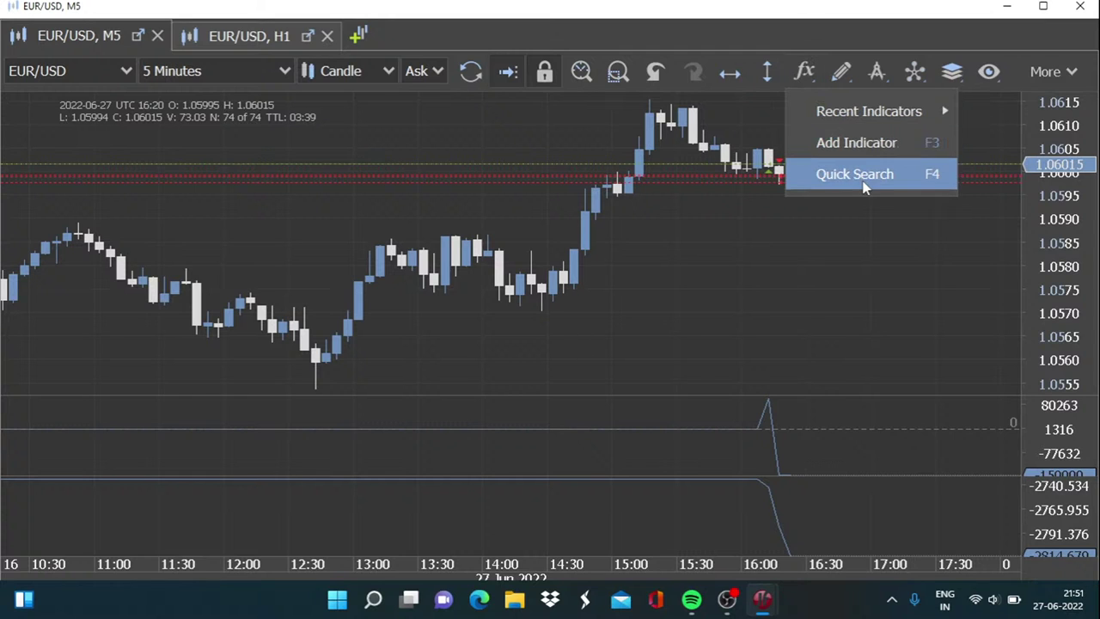
left_click(866, 146)
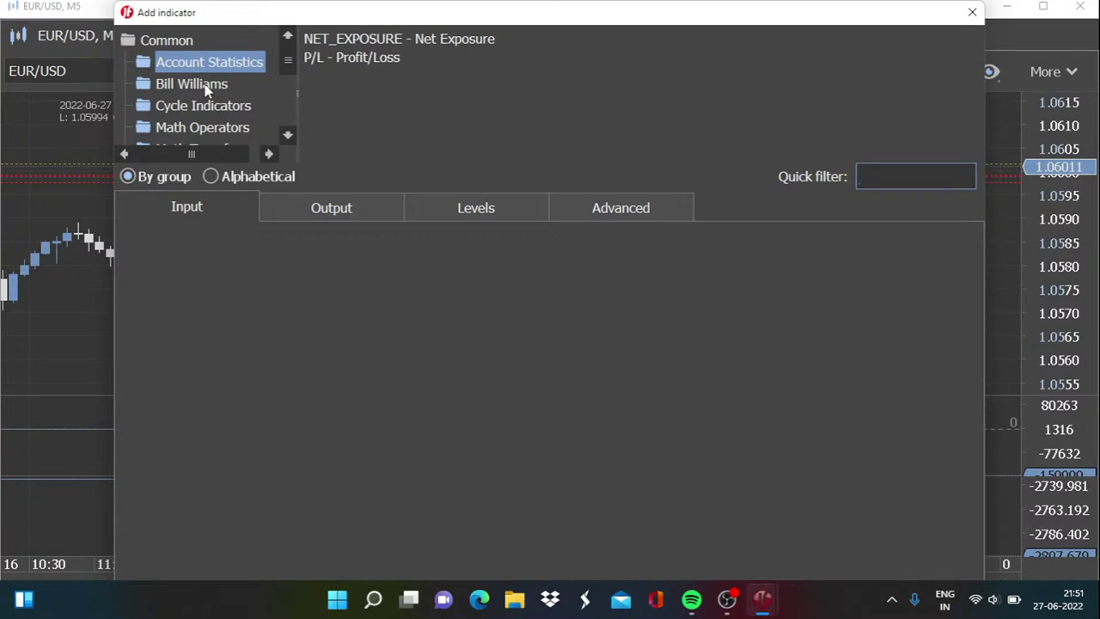
left_click(206, 86)
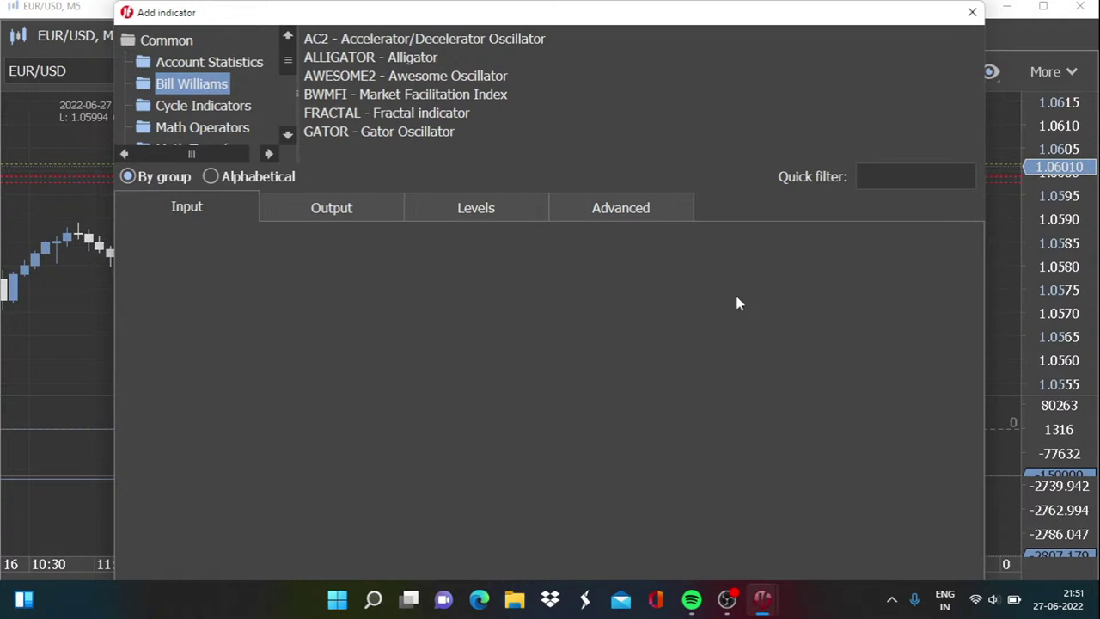
left_click(972, 12)
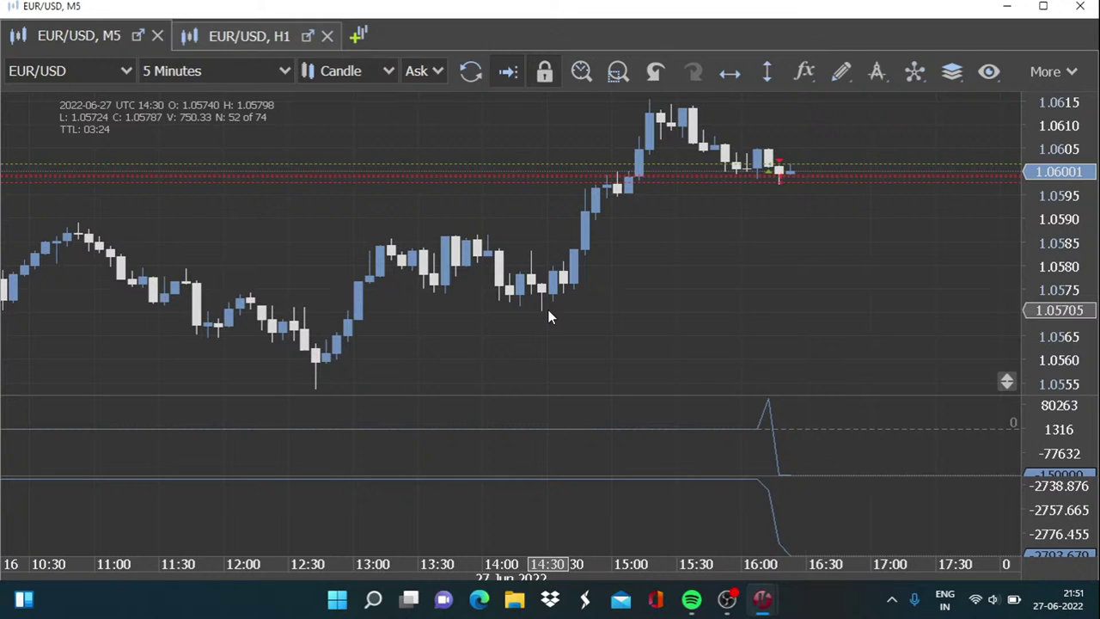
Minimize the EUR/USD chart window to return to the desktop
left_click_drag(550, 318, 585, 316)
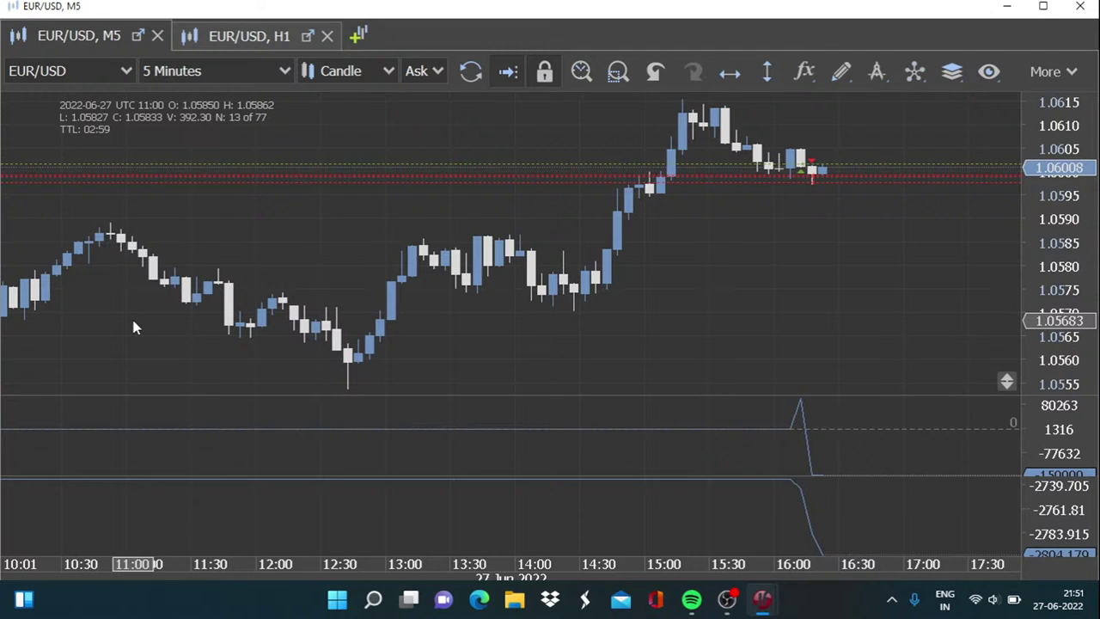
left_click(1005, 7)
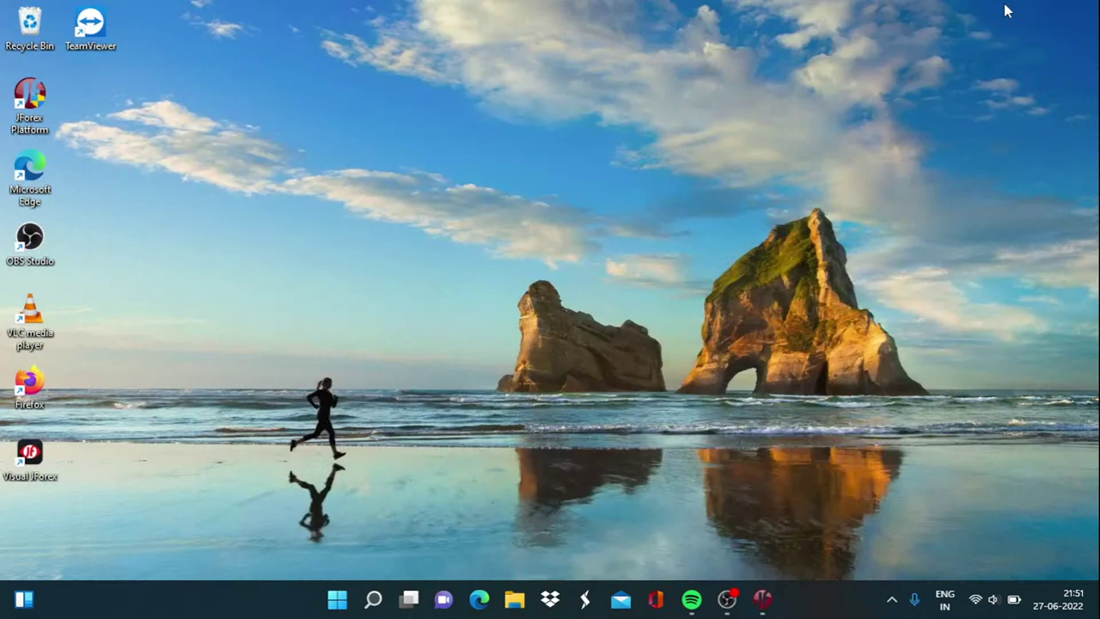